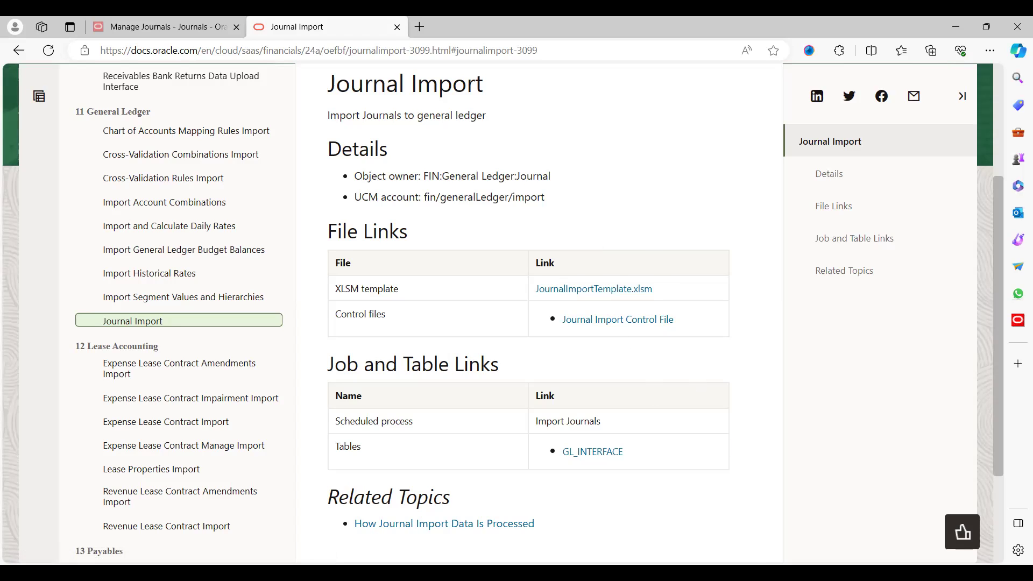
Step: Switch to the Excel workbook's GL_INTERFACE worksheet with the two USD adjustment lines
key("alt+Tab")
left_click(444, 343)
left_click(222, 268)
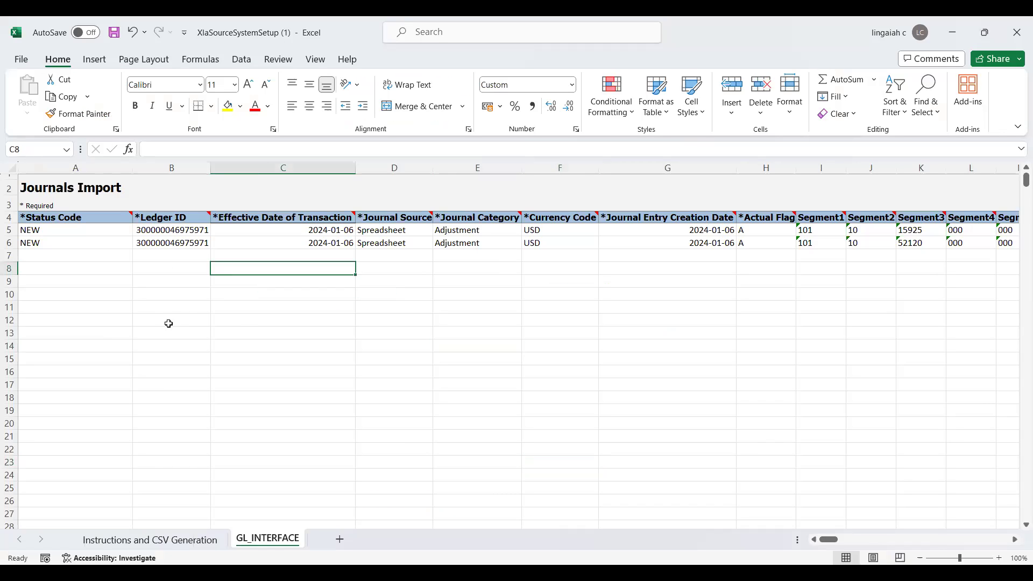
left_click(114, 544)
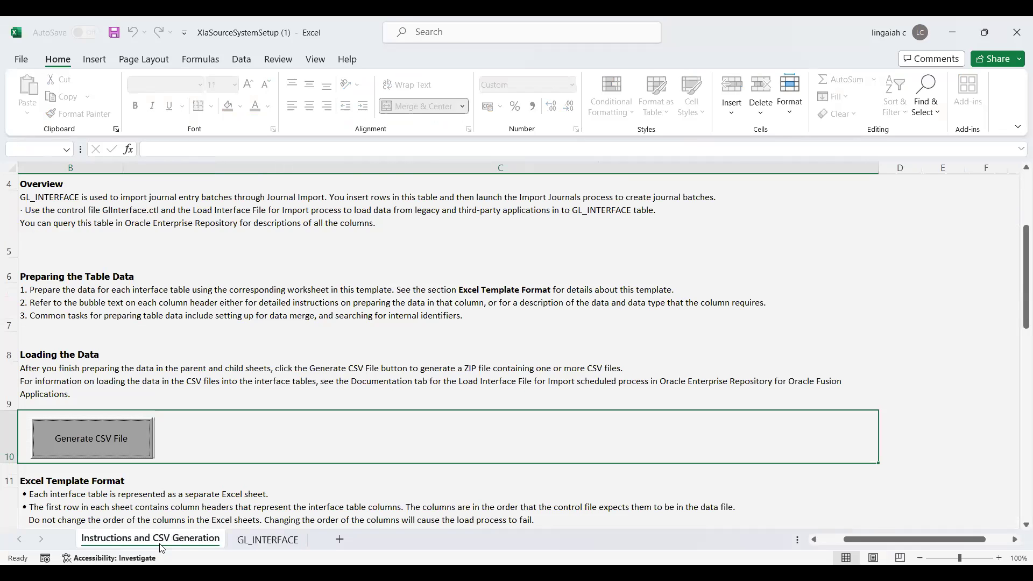
left_click(264, 540)
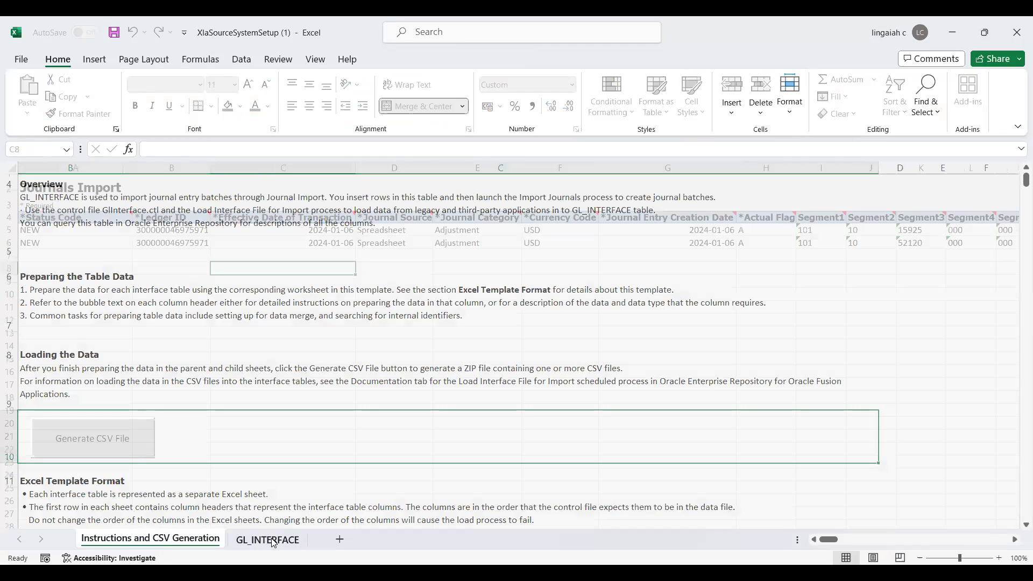
left_click(142, 539)
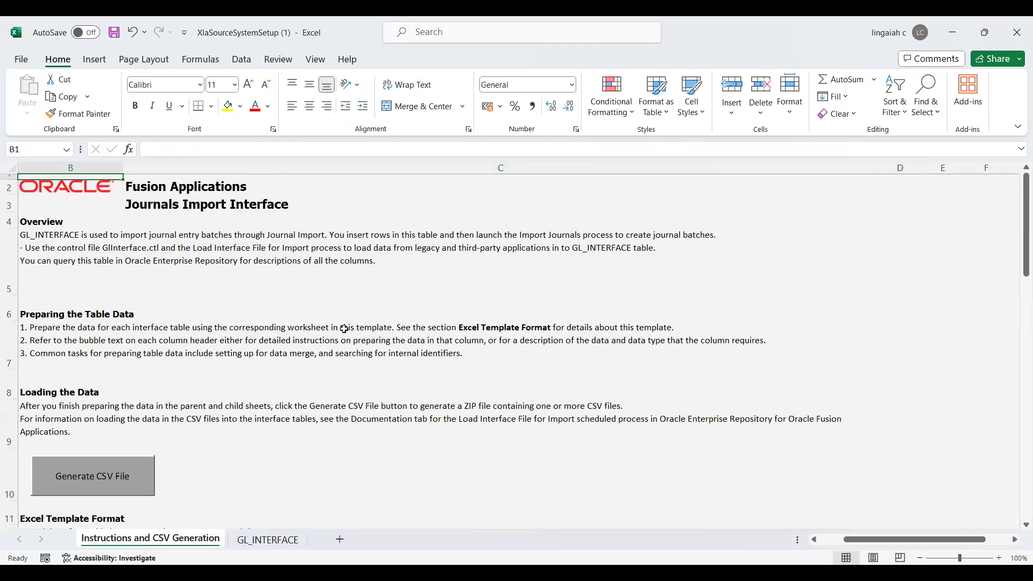
left_click(344, 328)
key("Down")
key("Down")
key("Down")
key("Down")
key("Down")
key("Down")
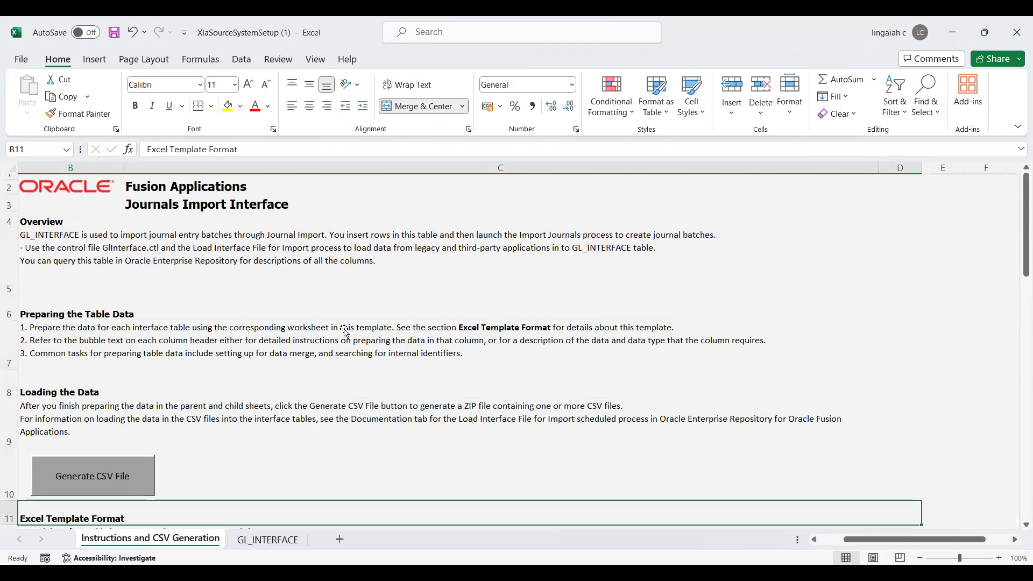
key("Down")
key("Down")
key("Down")
key("Down")
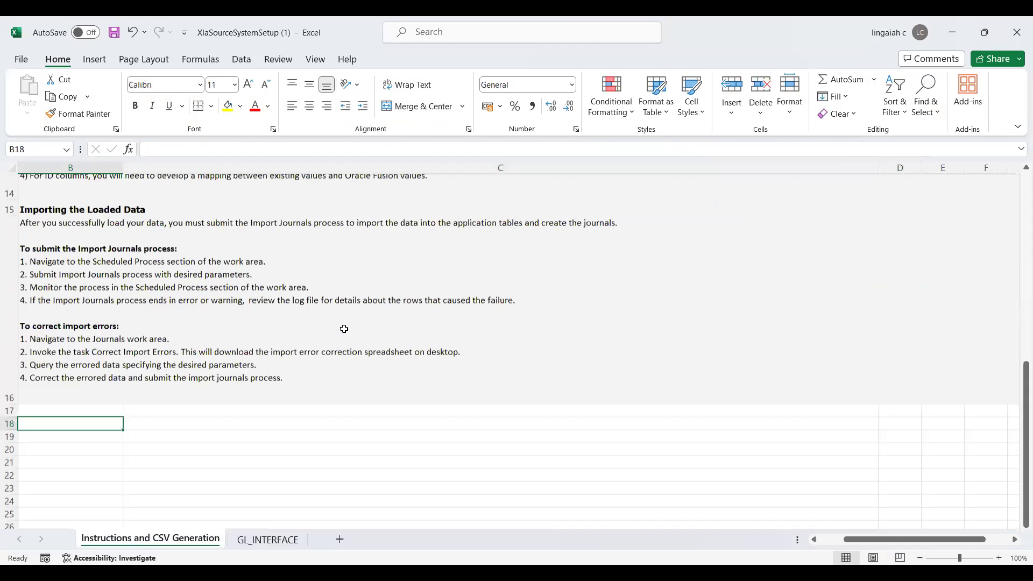
key("Up")
key("Up")
key("Up")
key("Up")
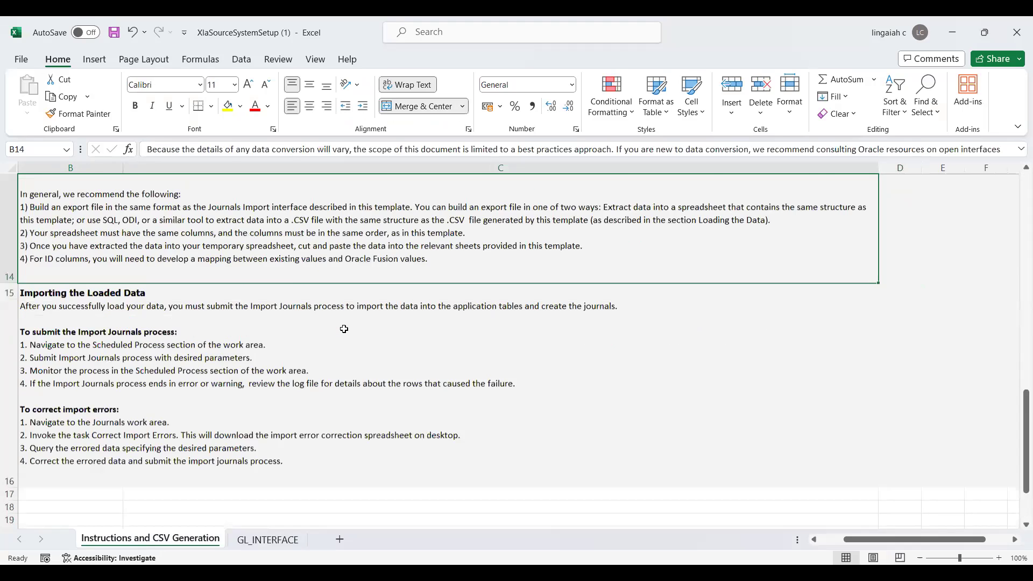
key("Down")
key("Down")
key("Down")
key("Up")
key("Up")
key("Down")
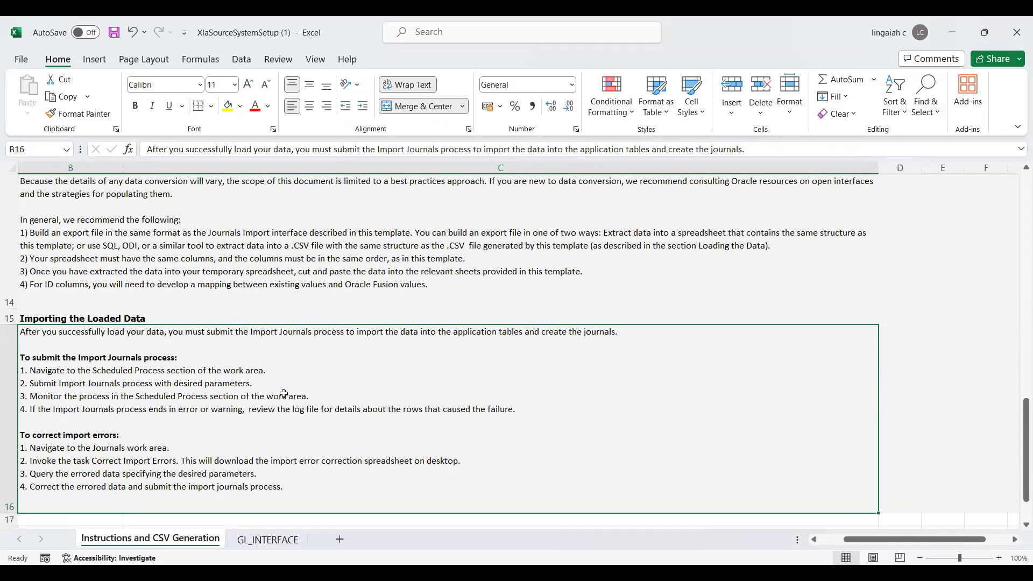
left_click(264, 540)
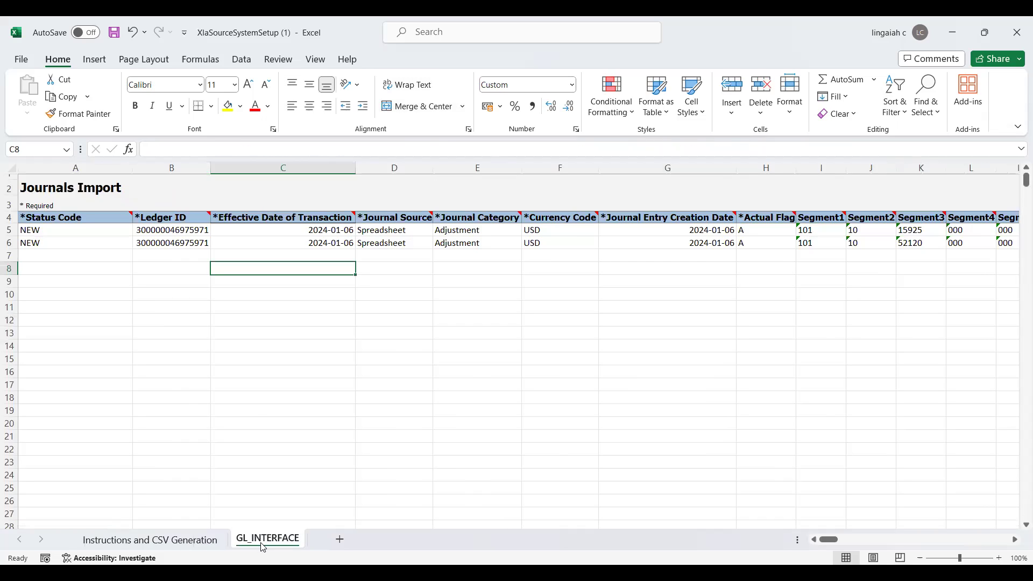
left_click(190, 393)
key("Up")
key("Up")
key("Up")
key("Up")
key("Up")
key("Up")
key("Up")
key("Up")
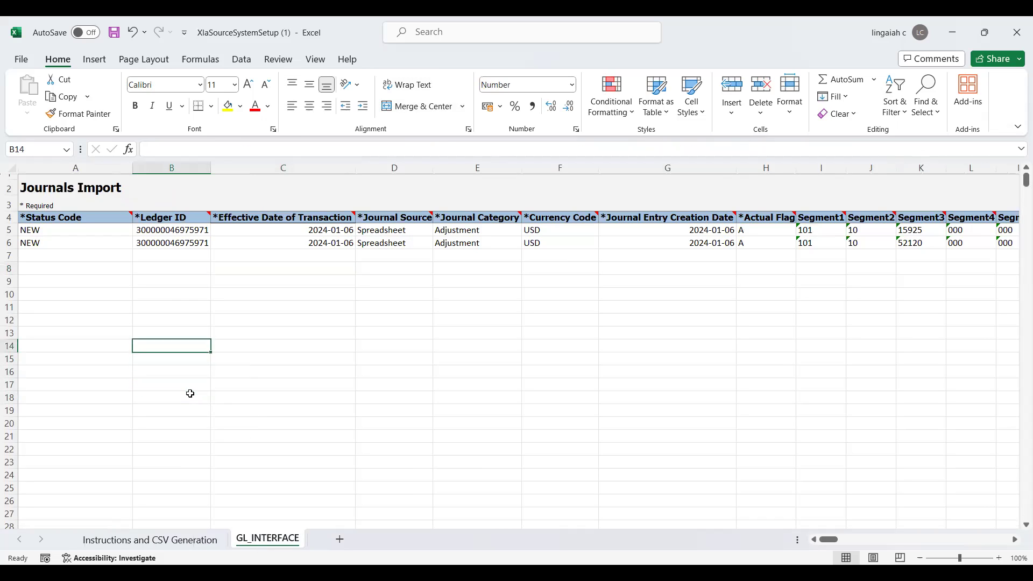
key("Up")
key("Up")
key("Up")
key("Up")
key("Up")
key("Up")
key("Left")
key("Down")
key("Down")
key("Up")
key("Up")
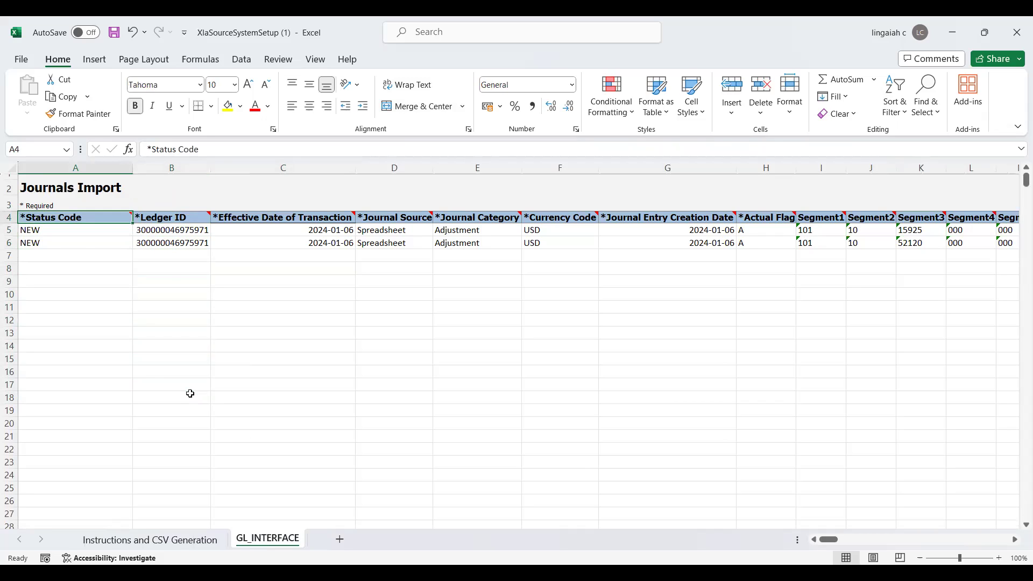
left_click(170, 218)
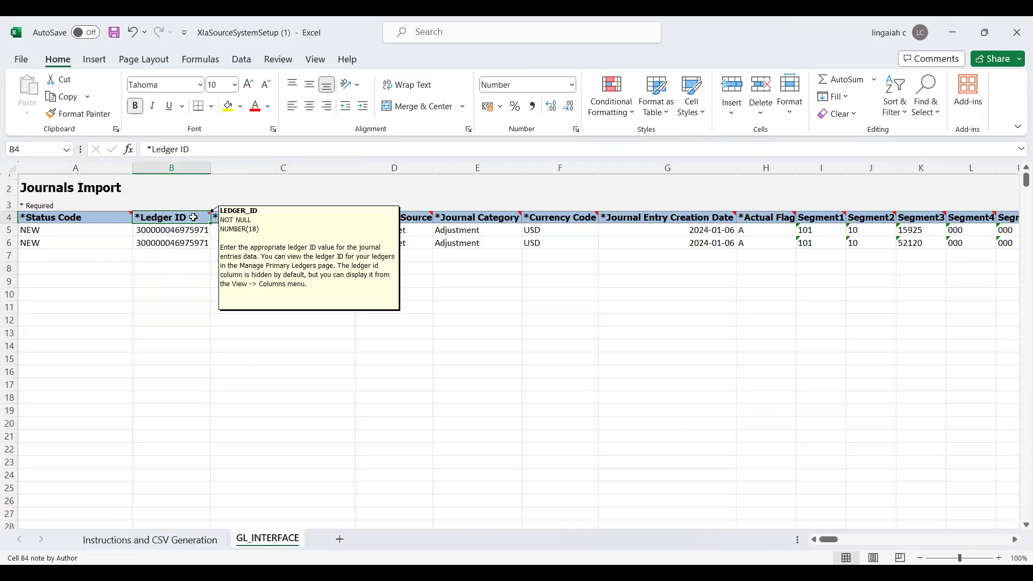
left_click(166, 240)
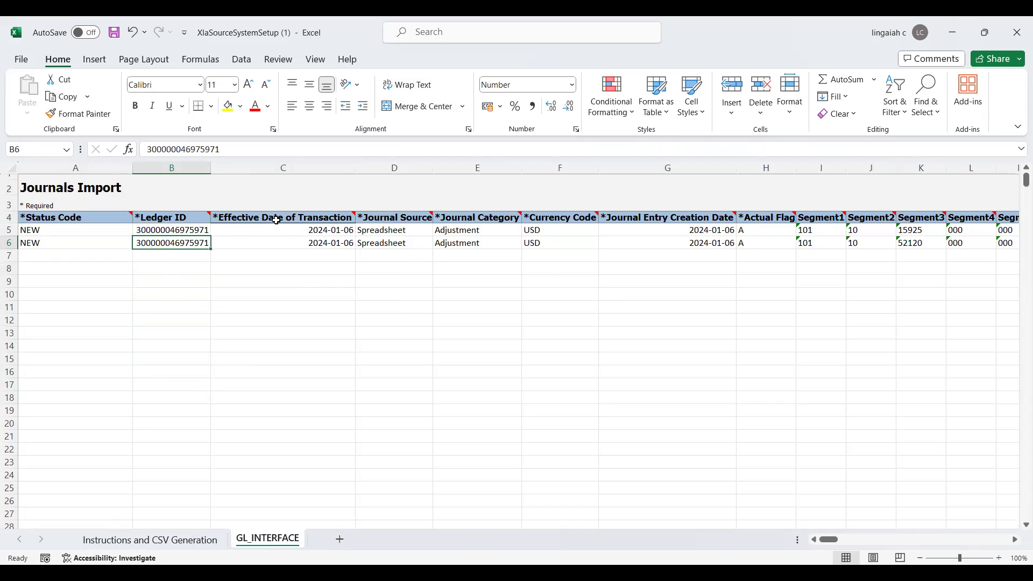
left_click(337, 242)
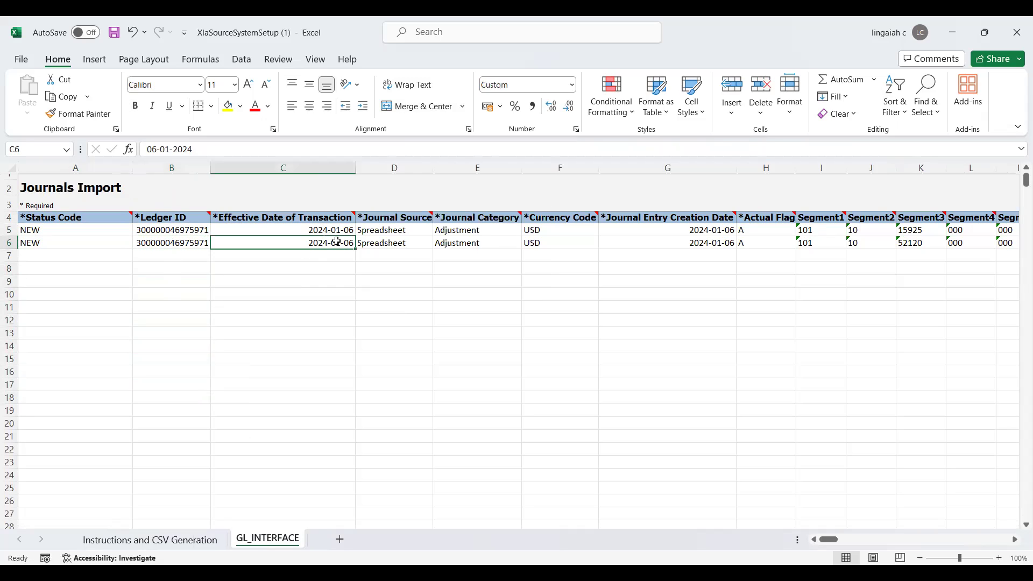
mouse_move(335, 214)
left_click(383, 231)
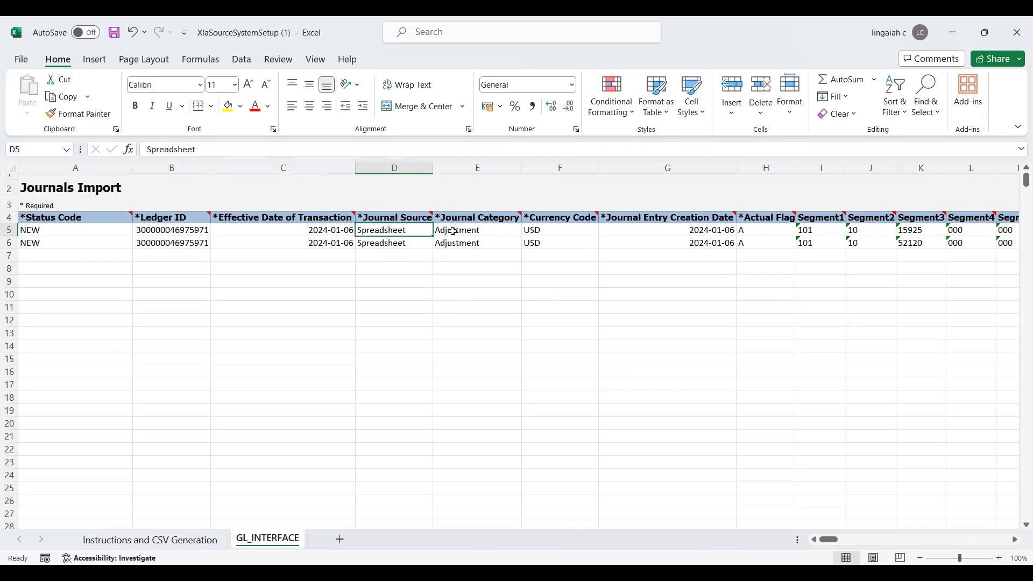
left_click(470, 231)
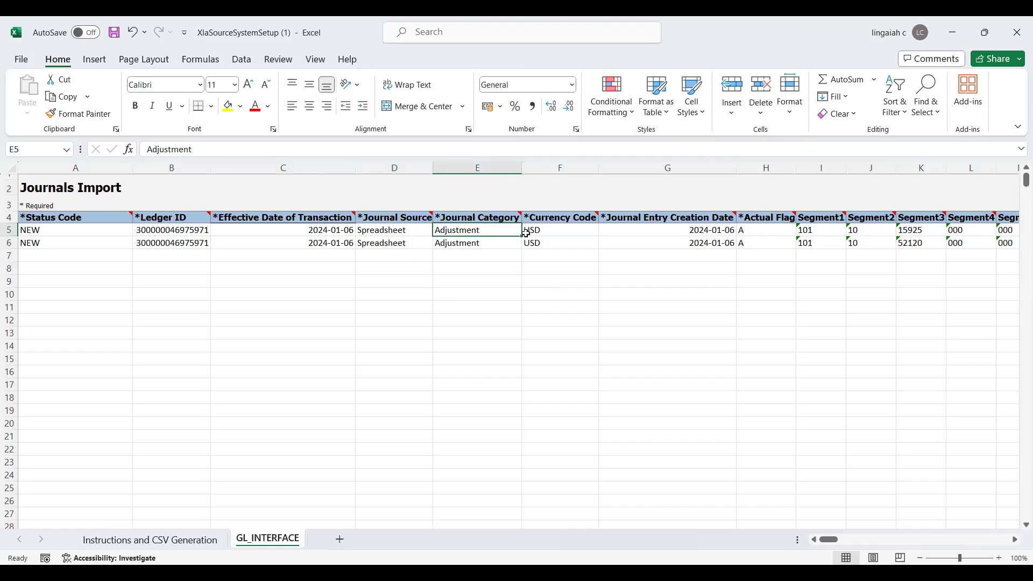
left_click(549, 231)
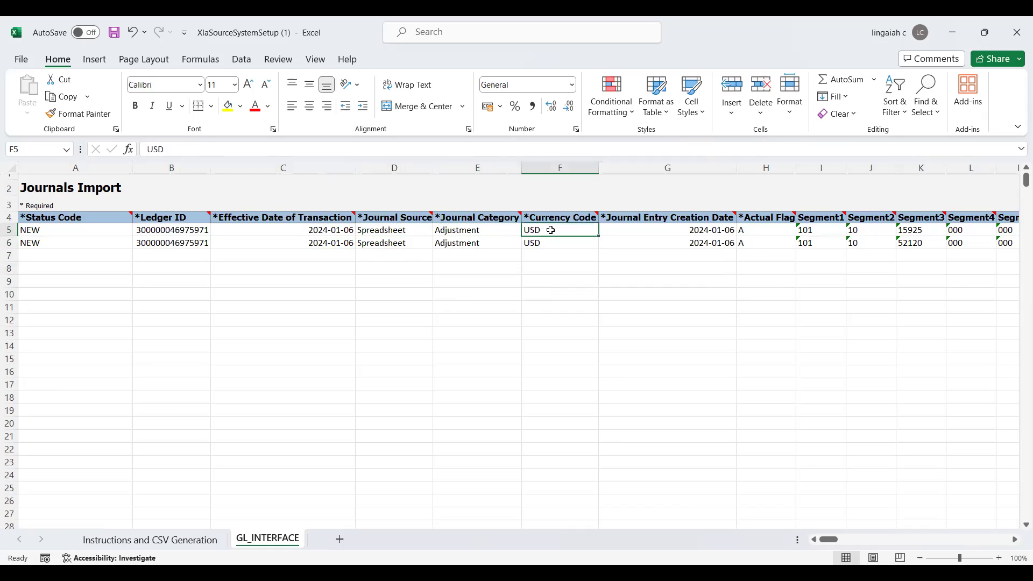
left_click(657, 230)
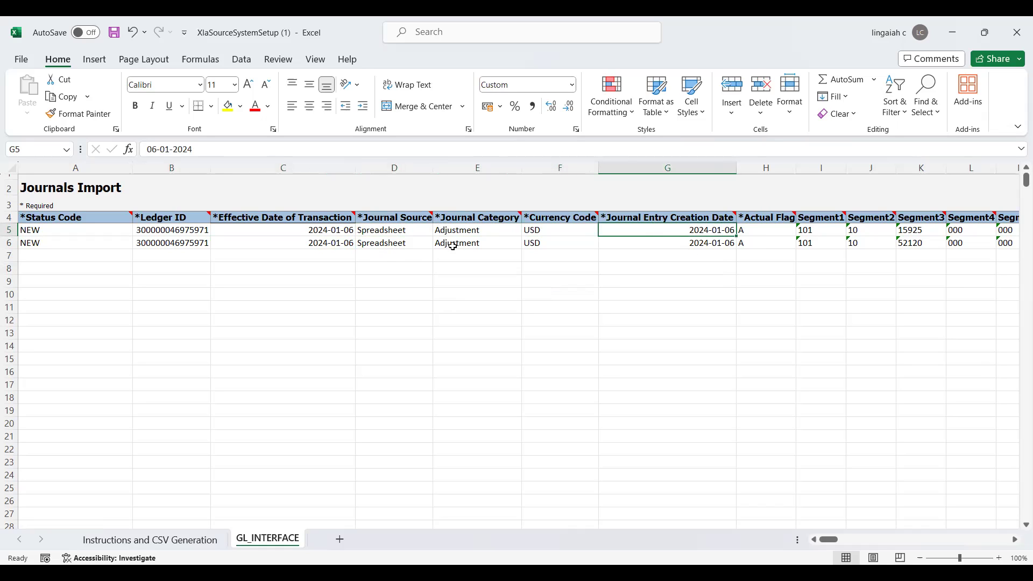
left_click(311, 232)
mouse_move(700, 219)
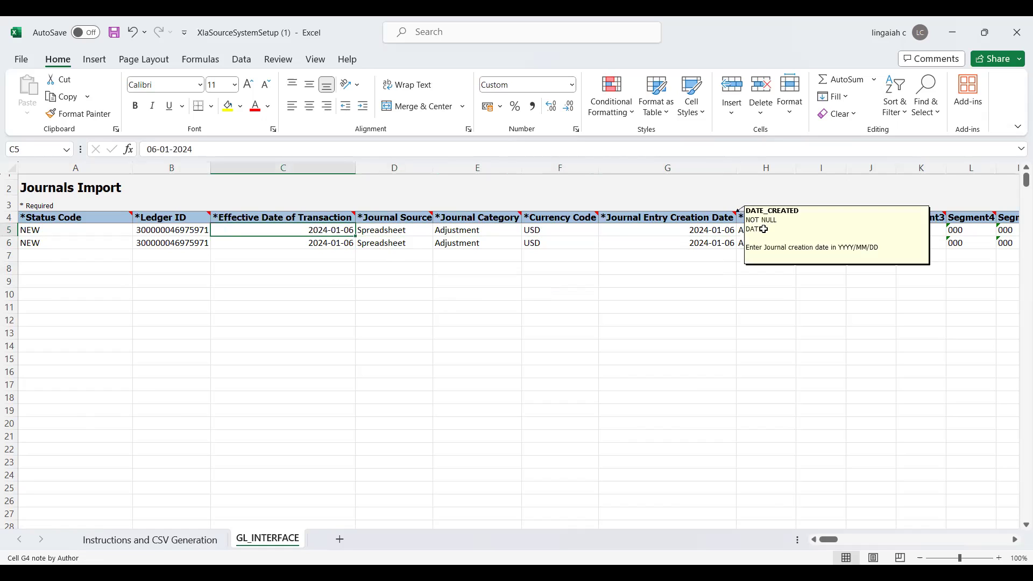
left_click(751, 235)
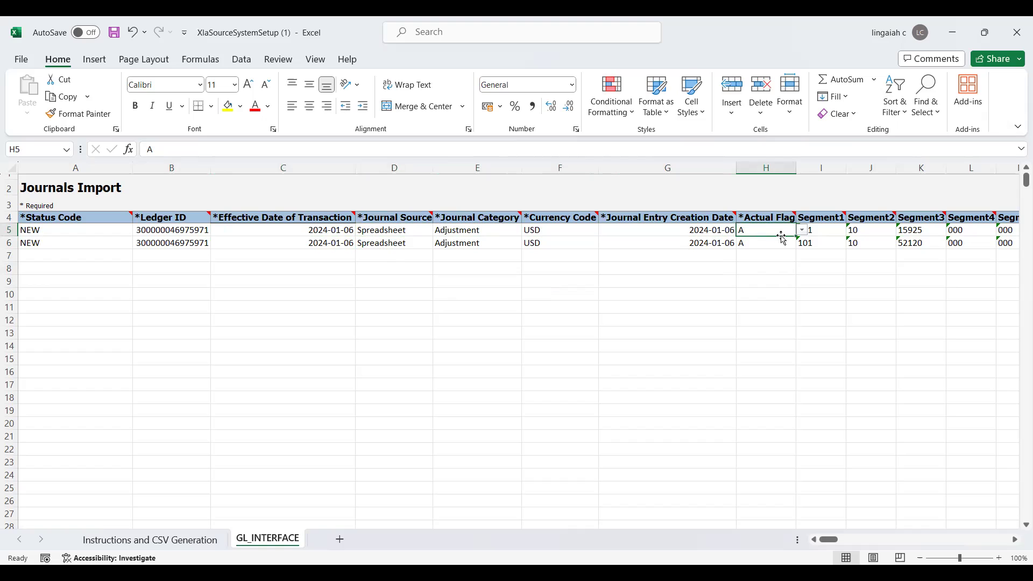
left_click(821, 236)
key("Right")
key("Right")
key("Right")
key("Right")
key("Right")
key("Right")
key("Right")
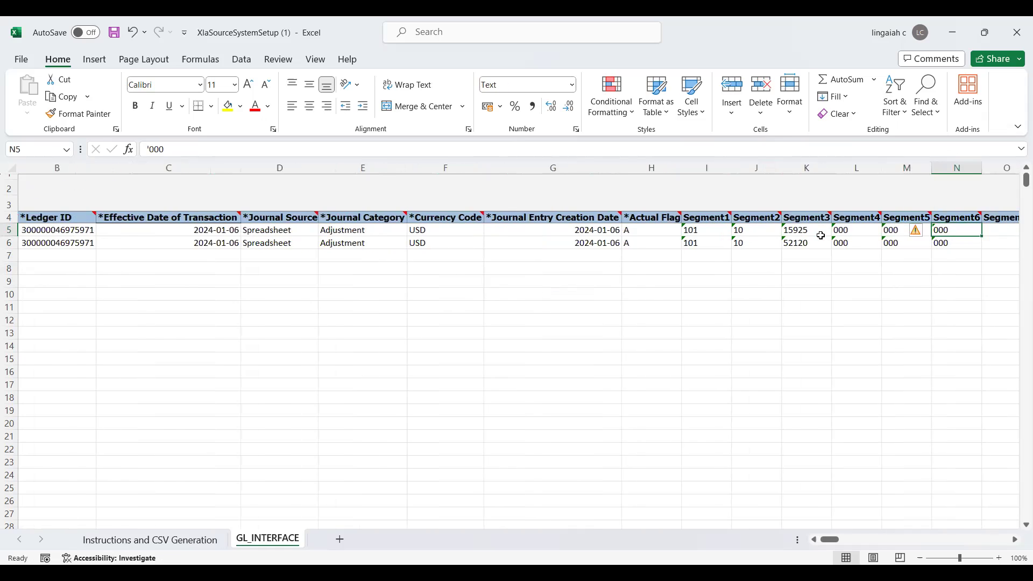
key("Left")
key("Left")
key("Left")
key("Left")
key("Left")
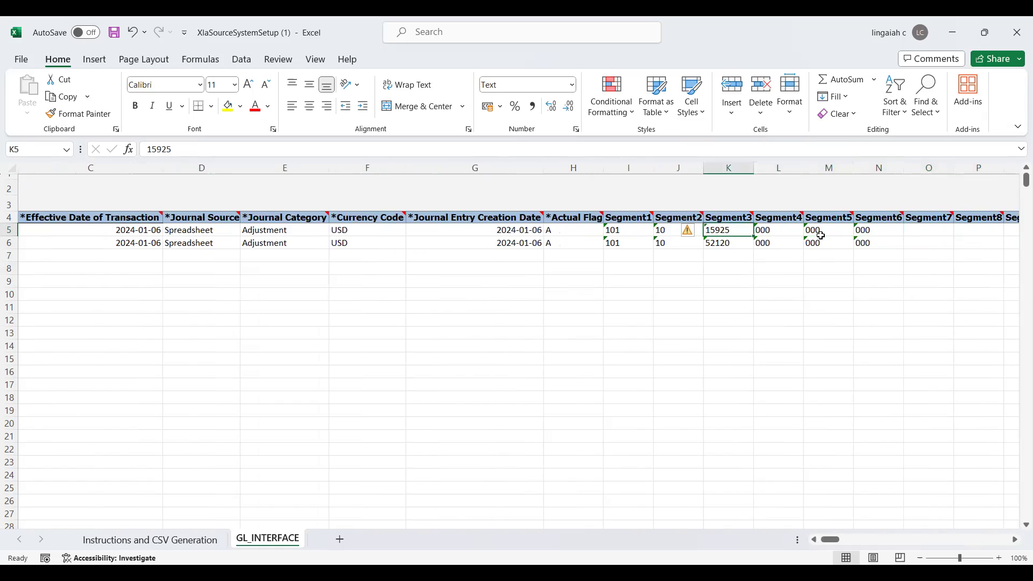
key("Left")
key("Left")
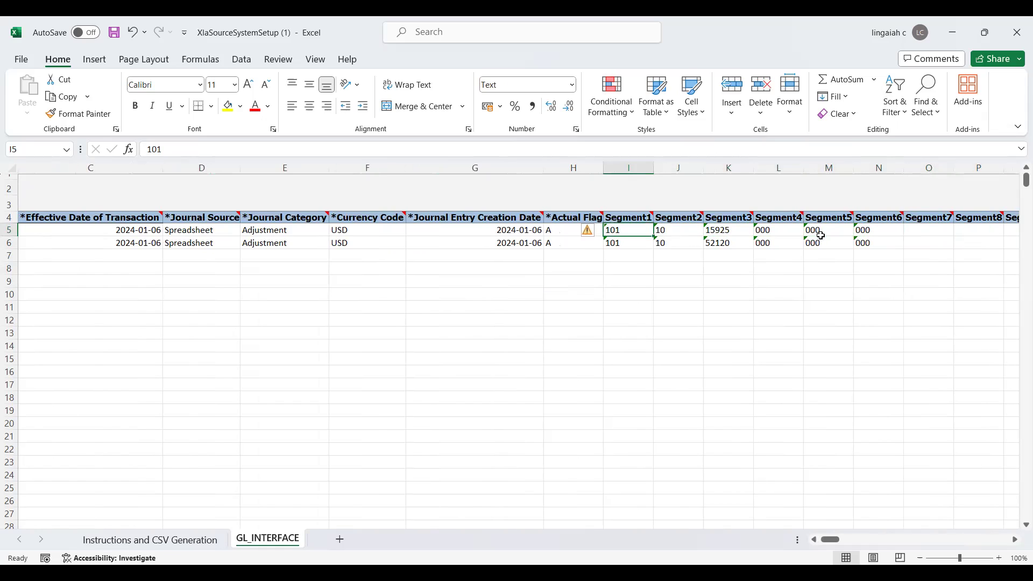
key("Right")
key("Right")
key("Right")
key("Right")
key("Right")
key("Right")
key("Right")
key("Right")
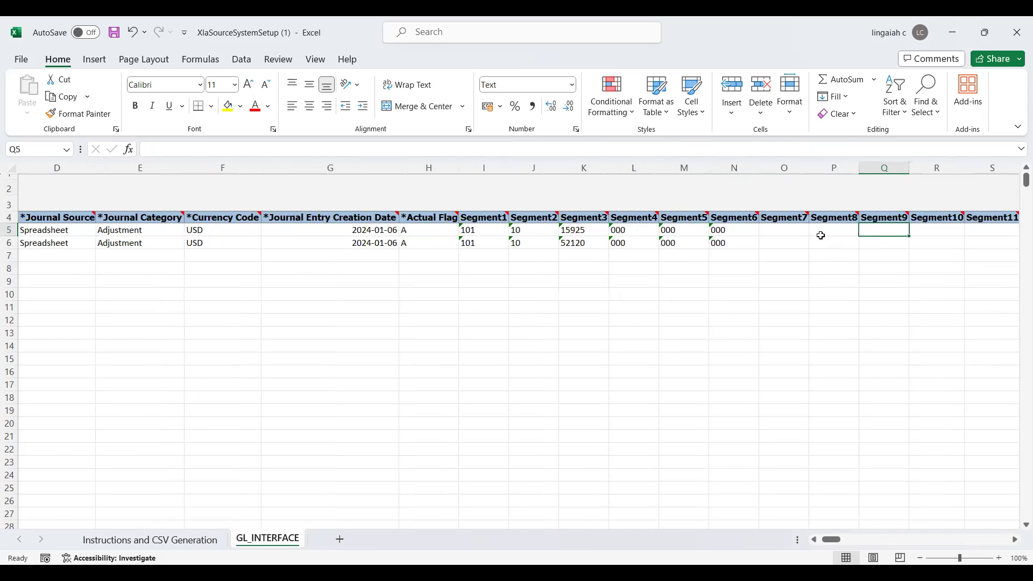
key("Right")
key("Right")
key("Right")
key("Right")
key("Right")
key("Right")
key("Right")
key("Right")
key("Right")
key("Right")
key("Right")
key("Right")
key("Right")
key("Right")
key("Right")
key("Right")
key("Right")
key("Right")
key("Right")
key("Right")
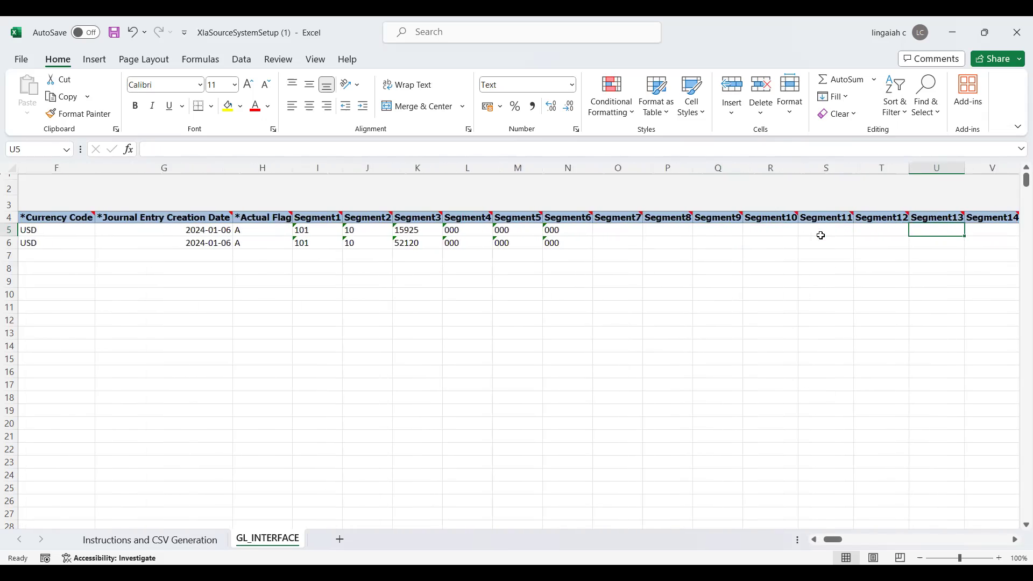
key("Left")
key("Left")
key("Right")
key("Down")
key("Right")
key("Right")
key("Right")
key("ctrl+Right")
key("Up")
key("ctrl+Left")
key("ctrl+Left")
key("Right")
key("Right")
key("Left")
key("Left")
key("Down")
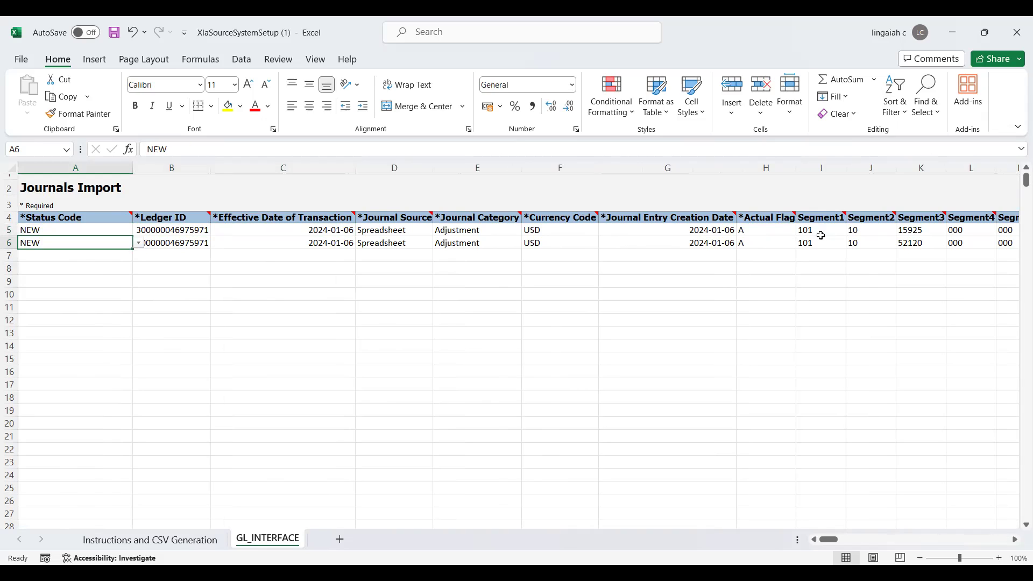
left_click(641, 249)
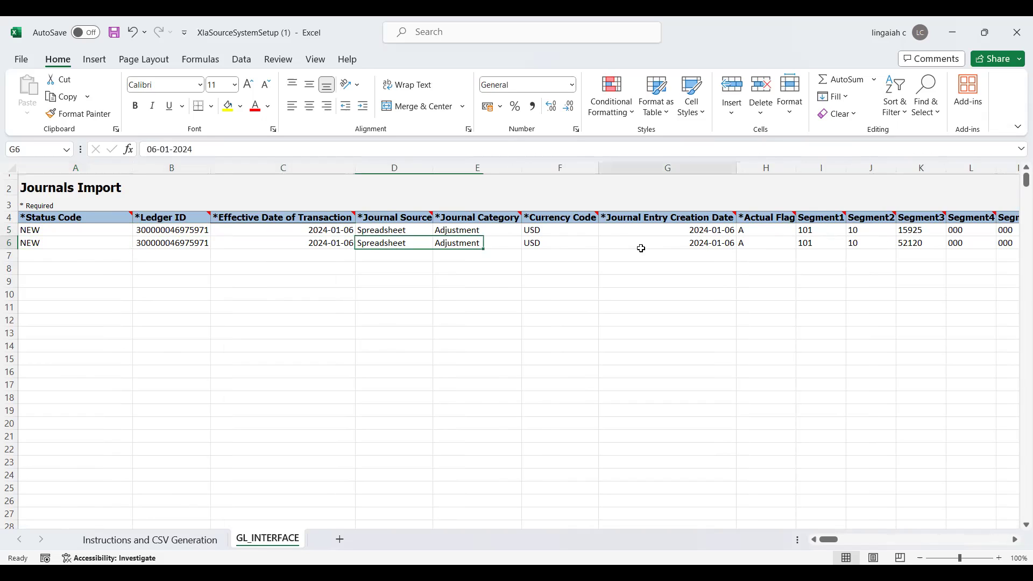
key("Up")
key("Up")
key("Home")
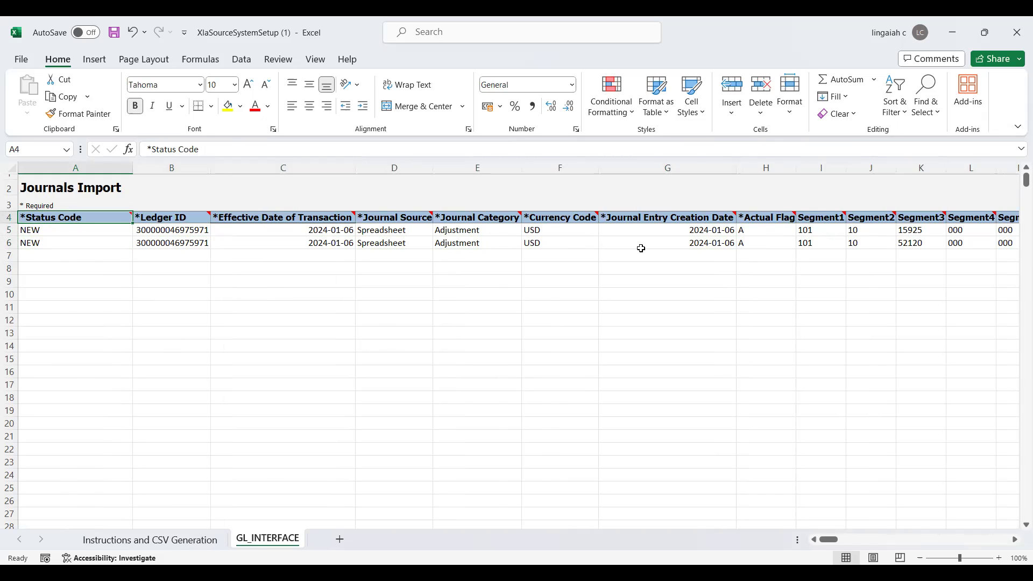
left_click(148, 540)
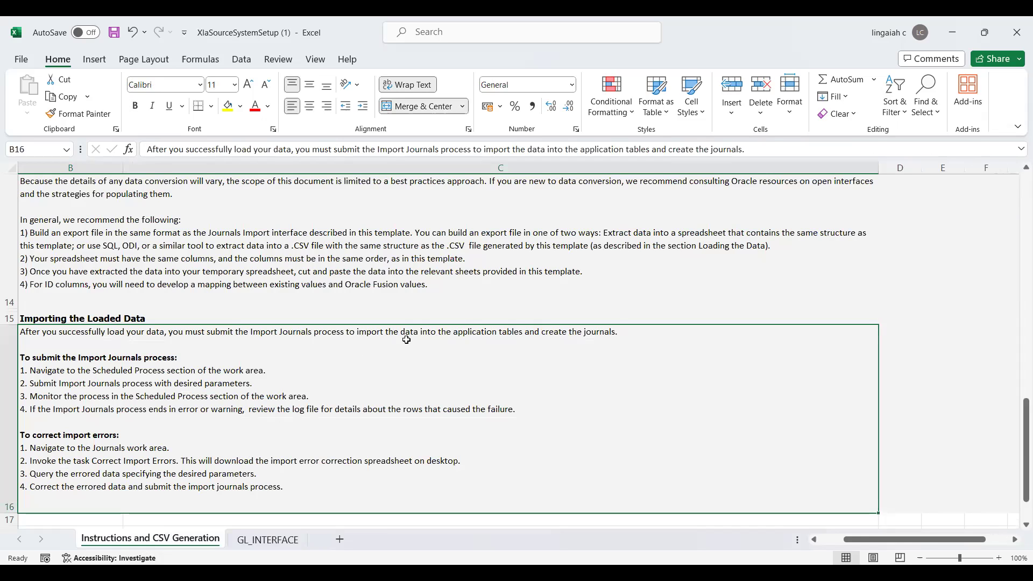
Step: Generate the CSV file from the GL_INTERFACE journal rows
key("Up")
key("Up")
key("Up")
key("Up")
key("Up")
key("Up")
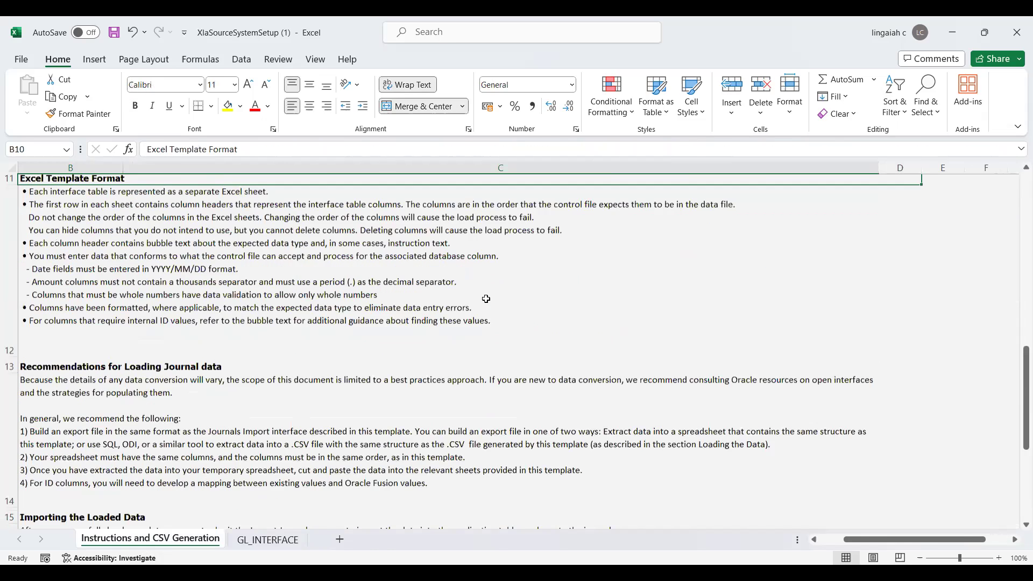
key("Up")
key("Up")
left_click(98, 296)
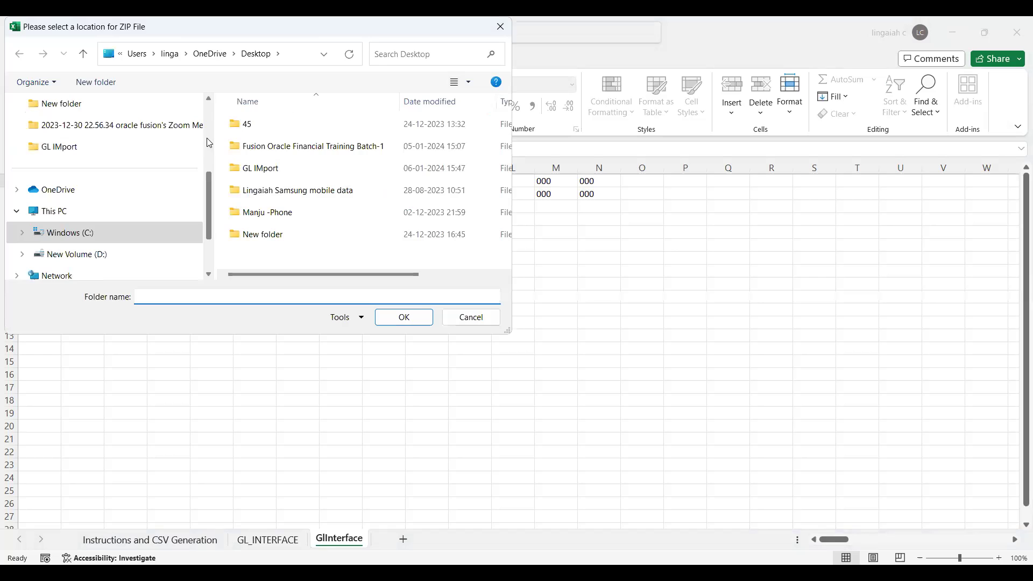
Step: Choose the GL IMport folder on the Desktop as the ZIP file location
left_click(79, 129)
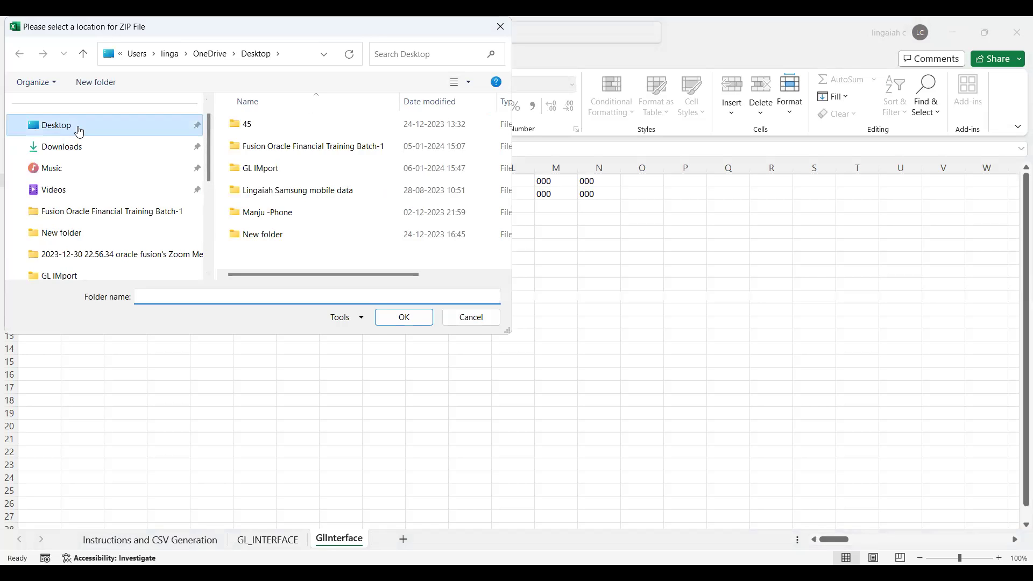
double_click(262, 129)
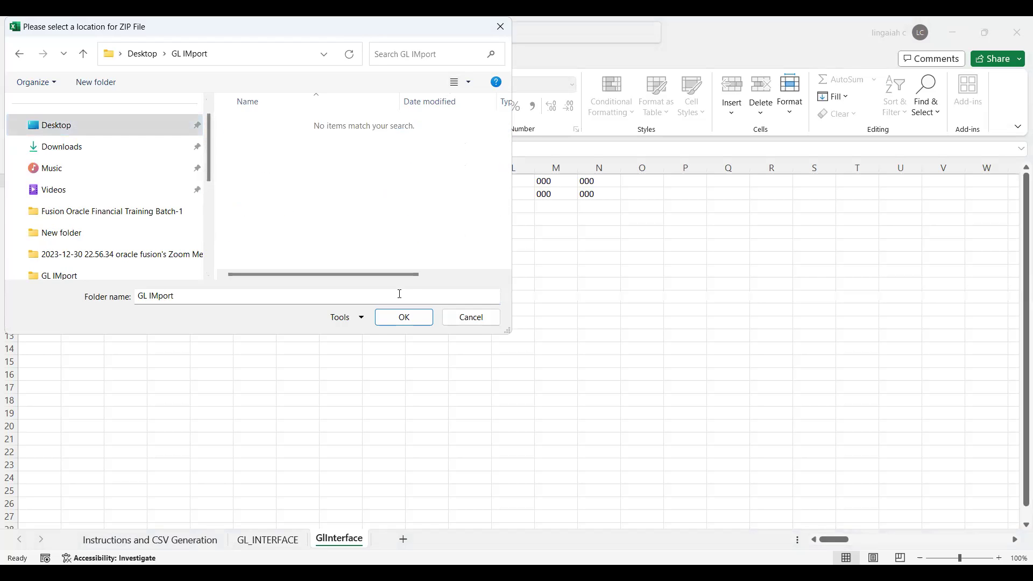
left_click(412, 319)
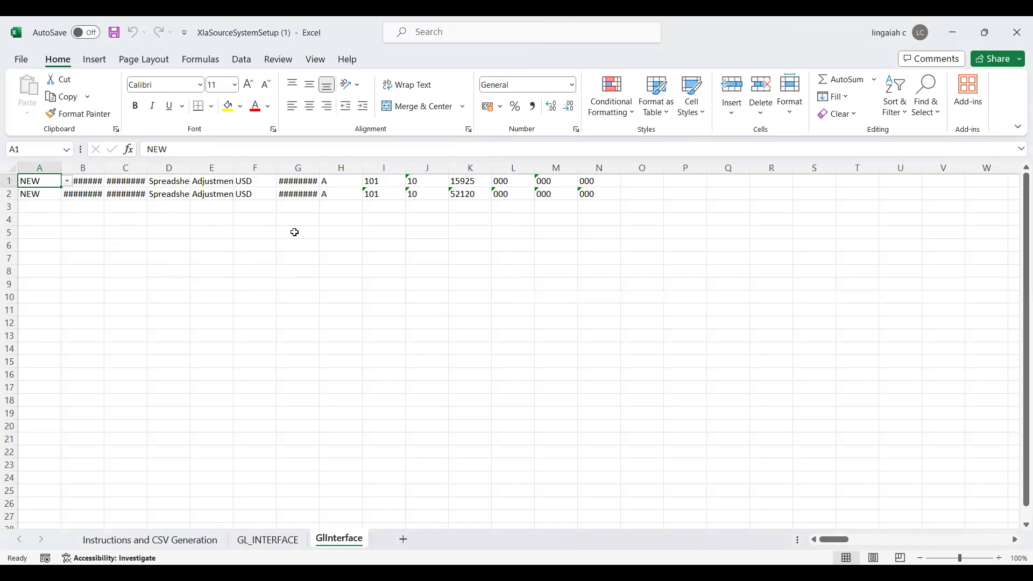
Step: Review the generated GlInterface sheet, then return to the Journal Import help page
left_click(151, 227)
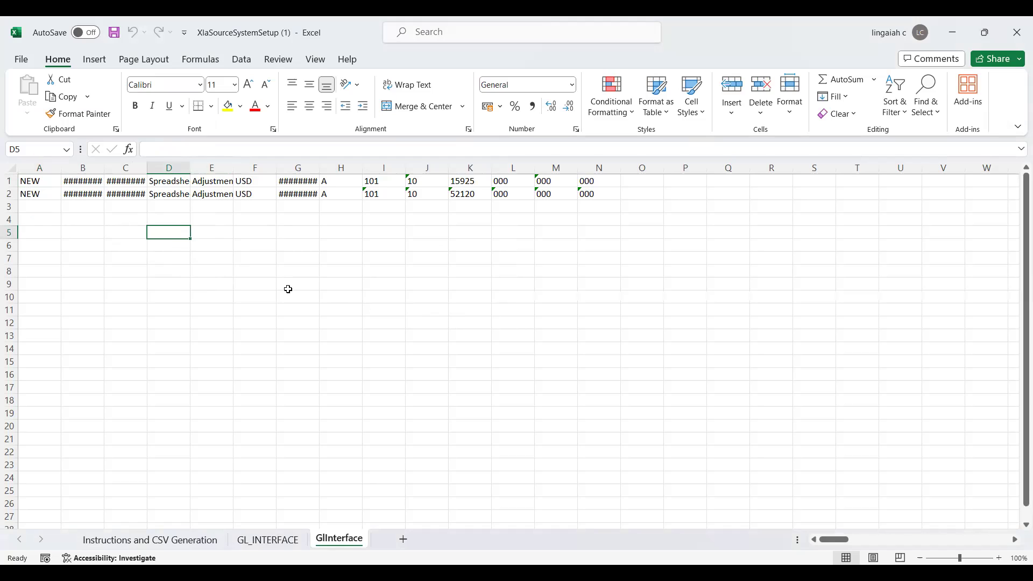
left_click(114, 227)
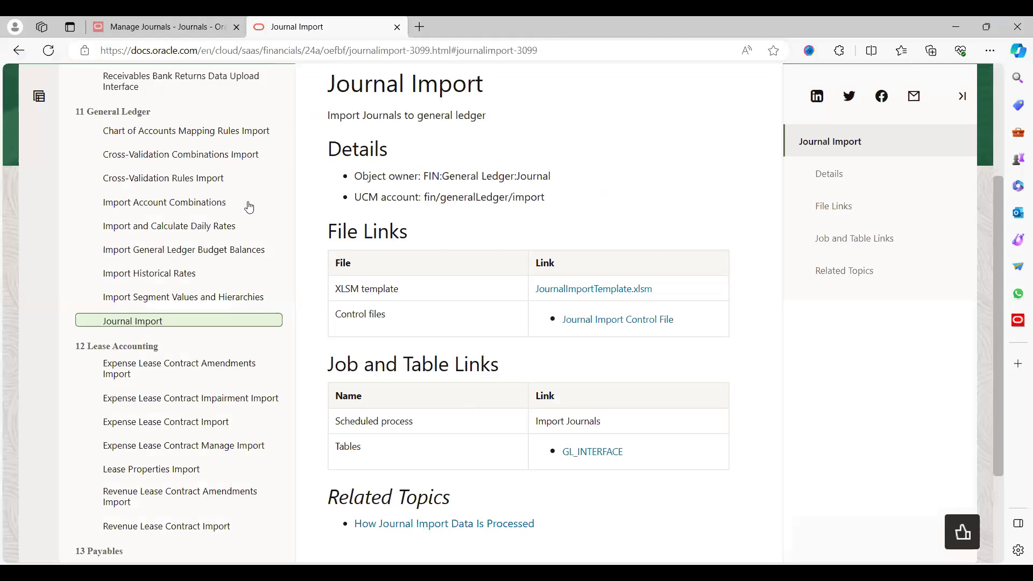
Step: From Manage Journals, go to Tools > File Import and Export in the Navigator
left_click(168, 33)
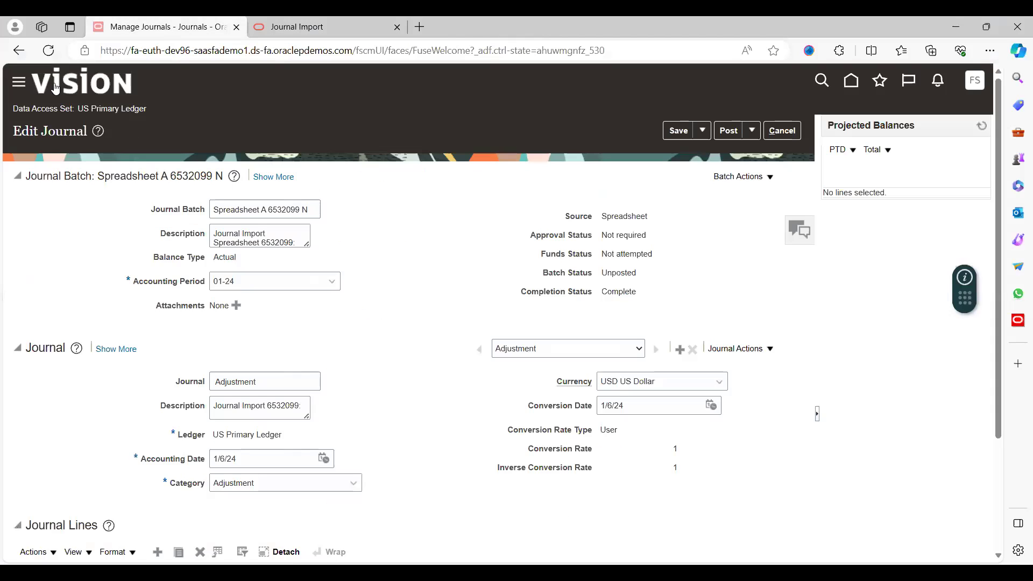
left_click(23, 87)
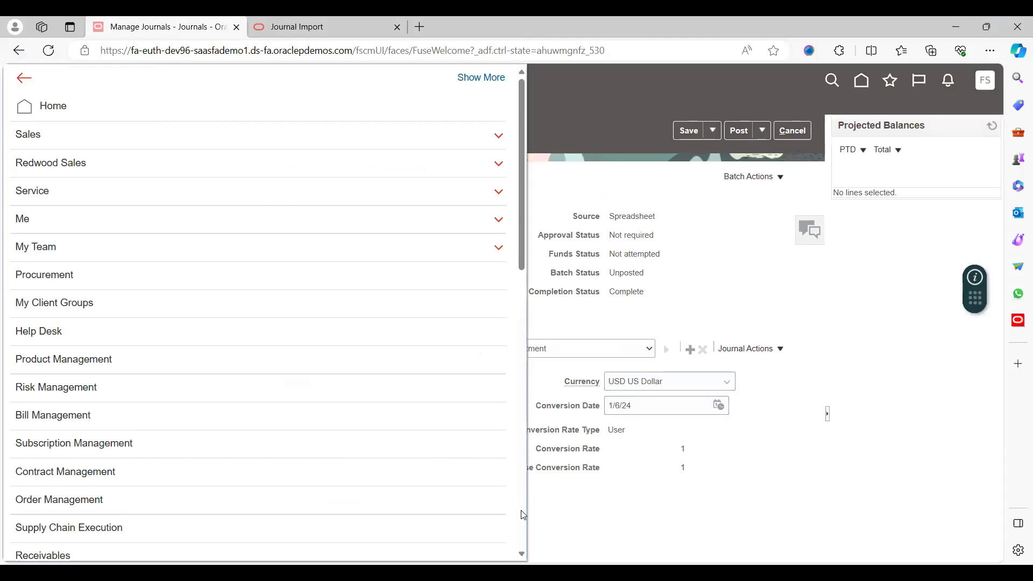
scroll(524, 516, "down", 10)
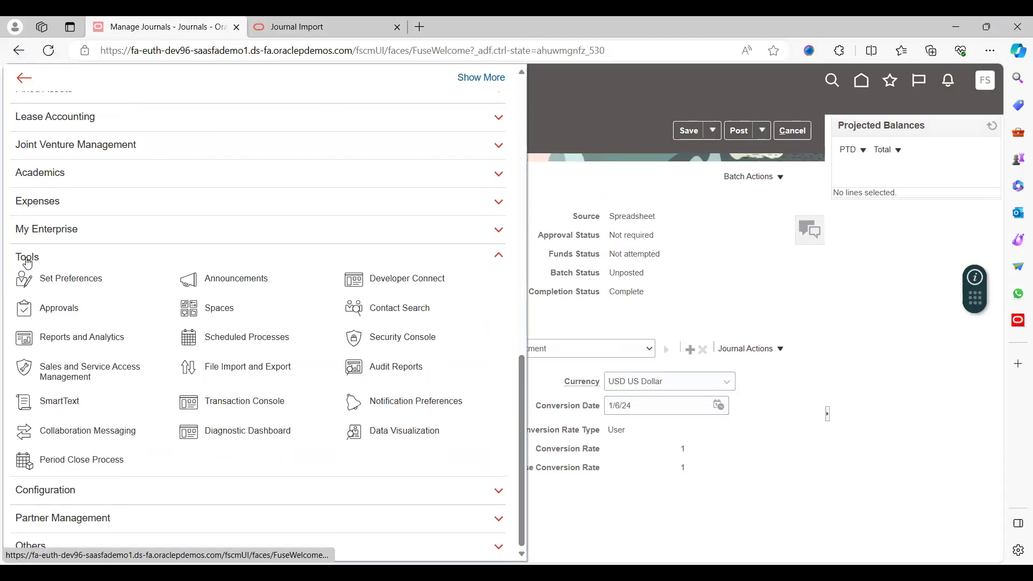
left_click(241, 371)
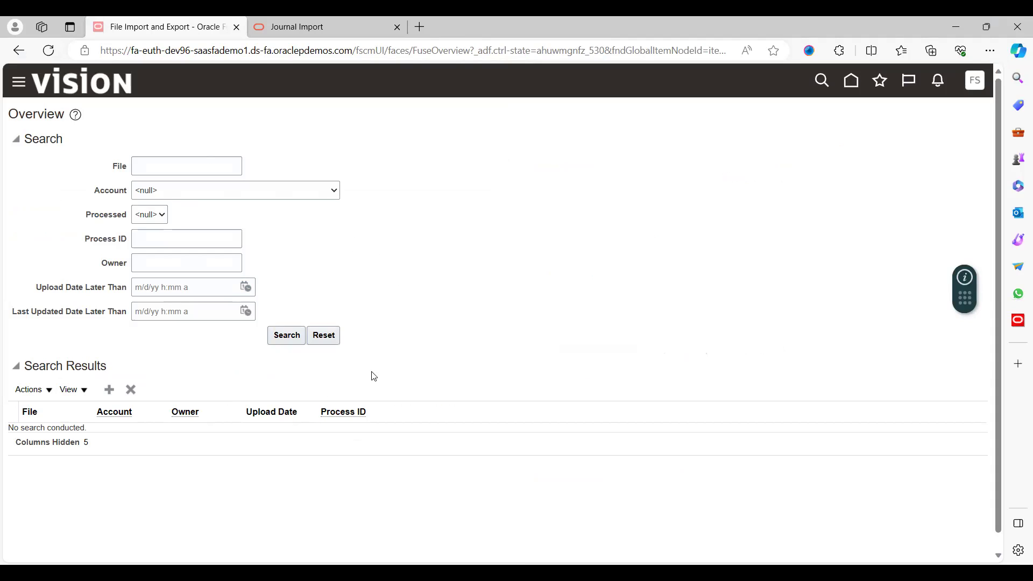
Step: Add a new file upload with GlInterface.zip selected as the file
left_click(109, 390)
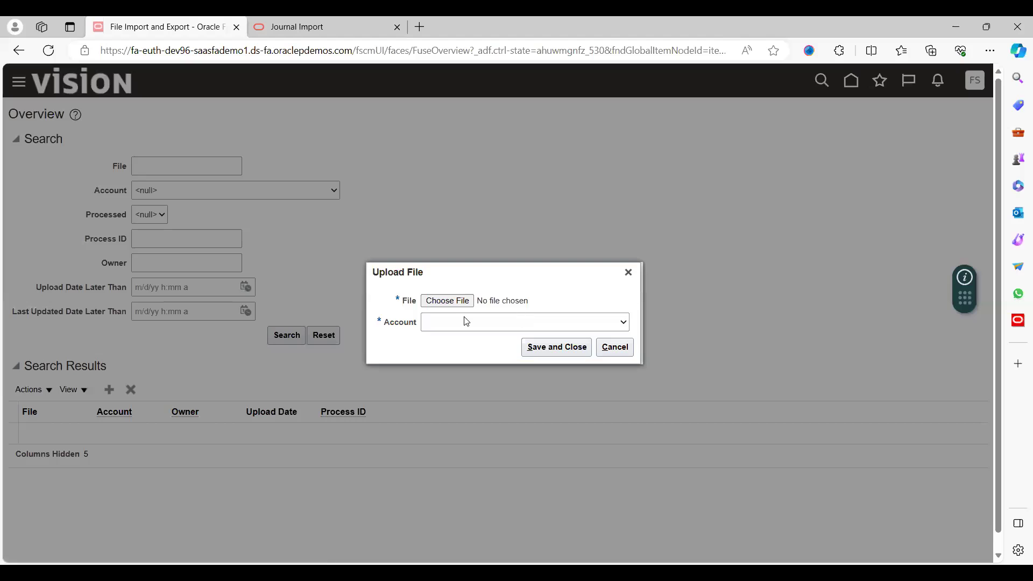
left_click(445, 308)
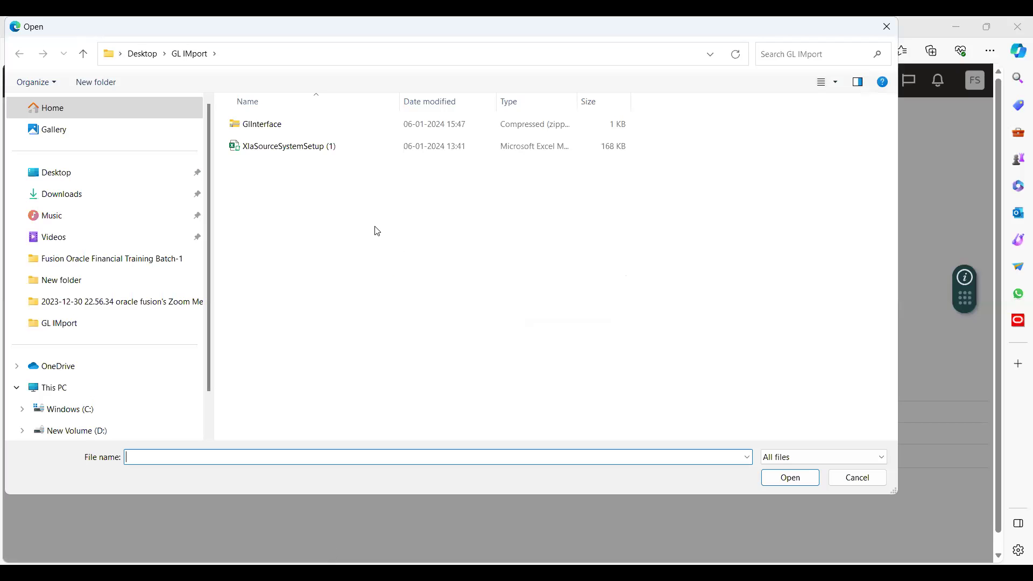
left_click(262, 131)
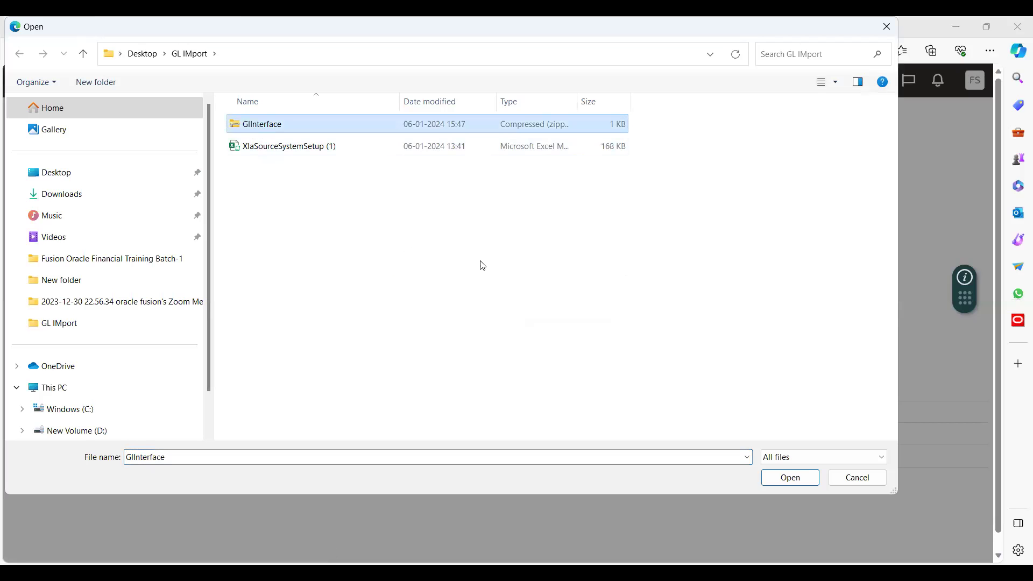
left_click(776, 484)
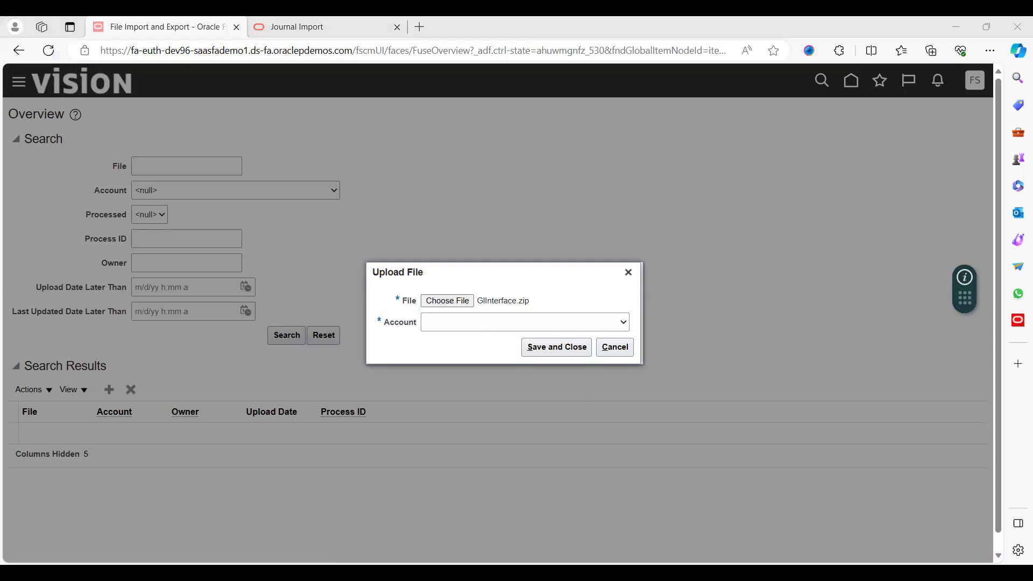
Step: Set the upload account to fin/generalLedger/import and save the upload
key("alt+Tab")
left_click(76, 405)
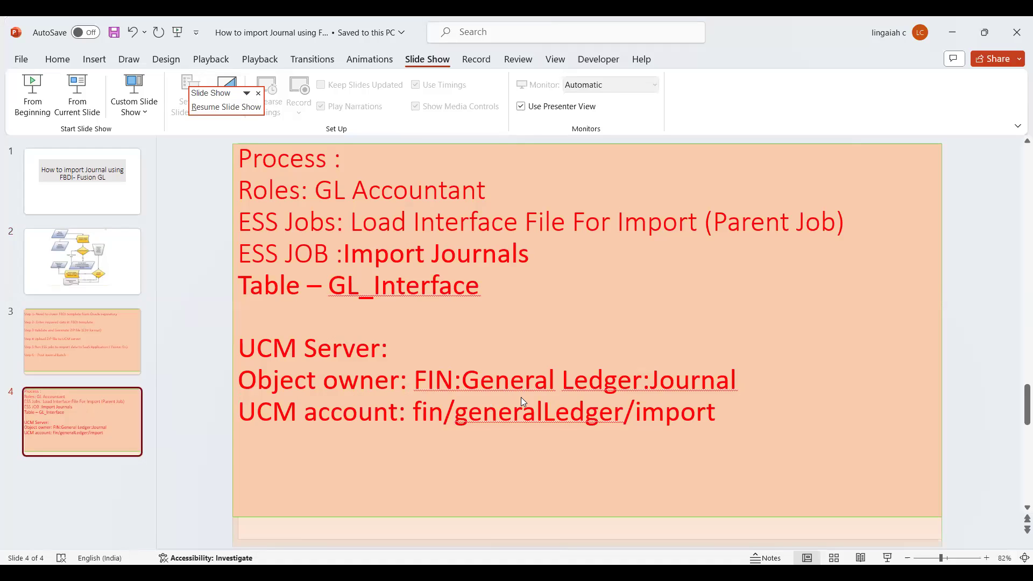
key("alt+Tab")
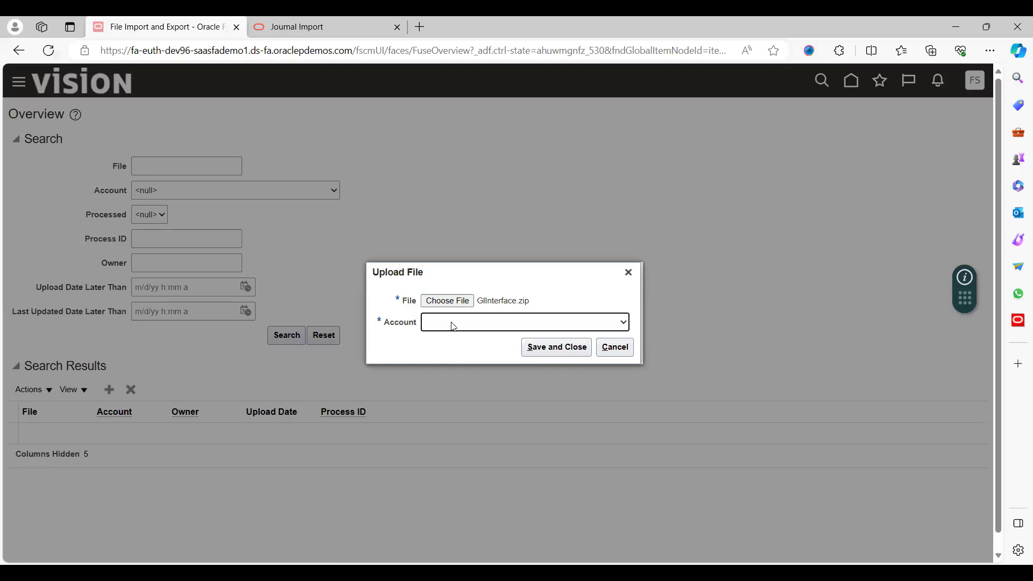
key("Down")
key("Down")
key("Down")
key("Down")
key("Down")
key("Down")
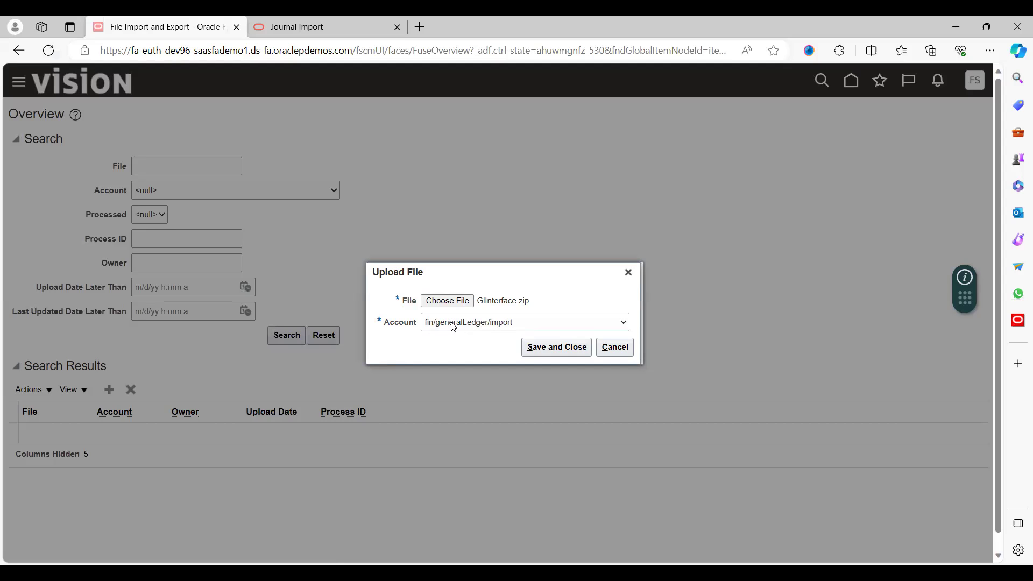
left_click(549, 352)
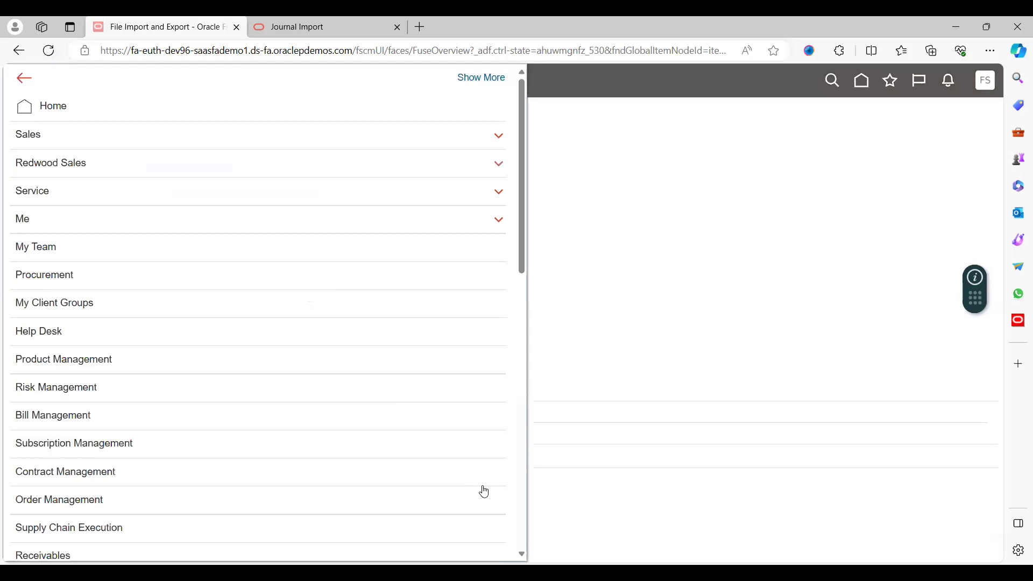
Step: Schedule a new Load Interface File for Import process from Scheduled Processes
scroll(522, 542, "down", 10)
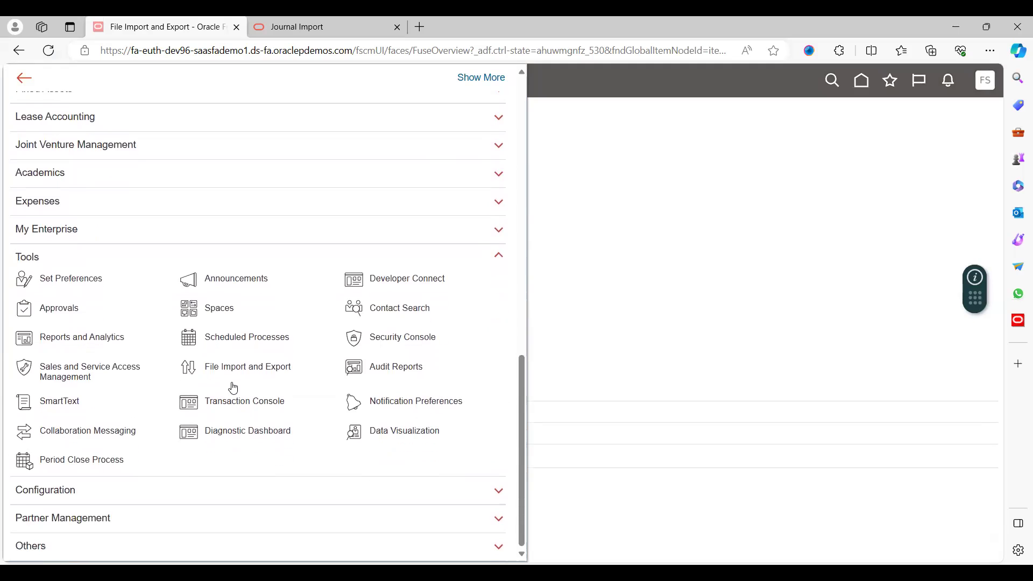
left_click(260, 343)
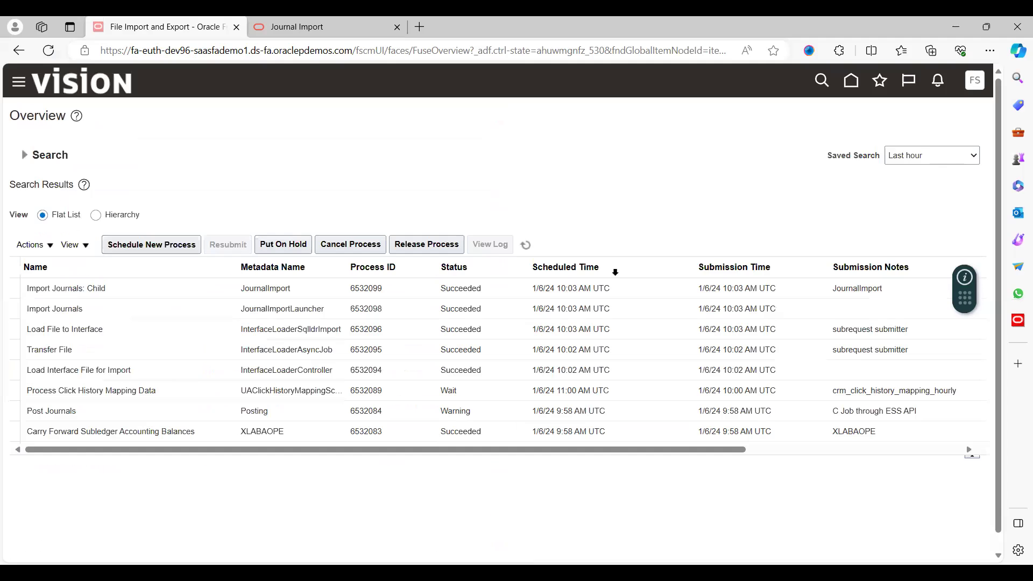
left_click(142, 248)
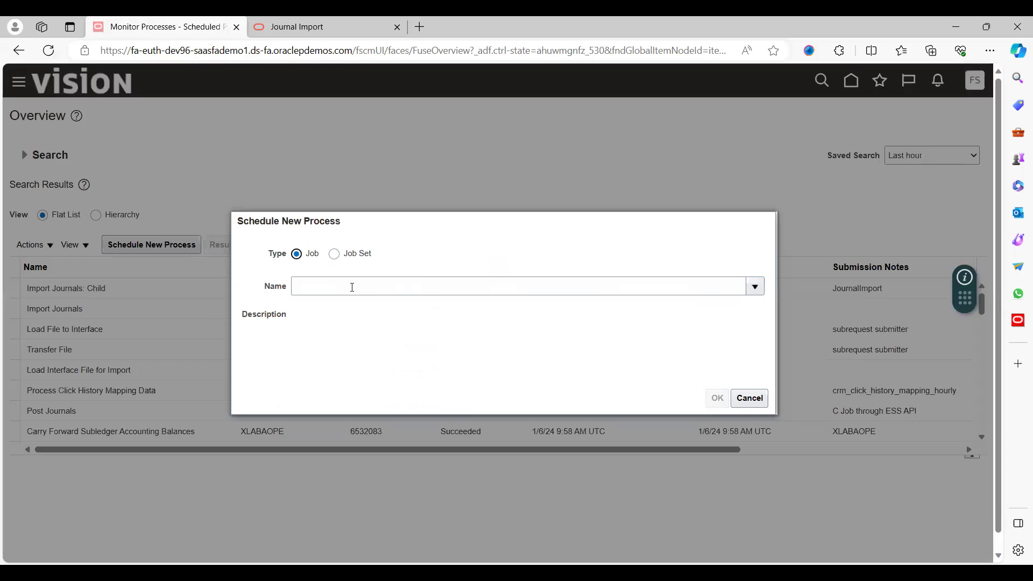
left_click(351, 288)
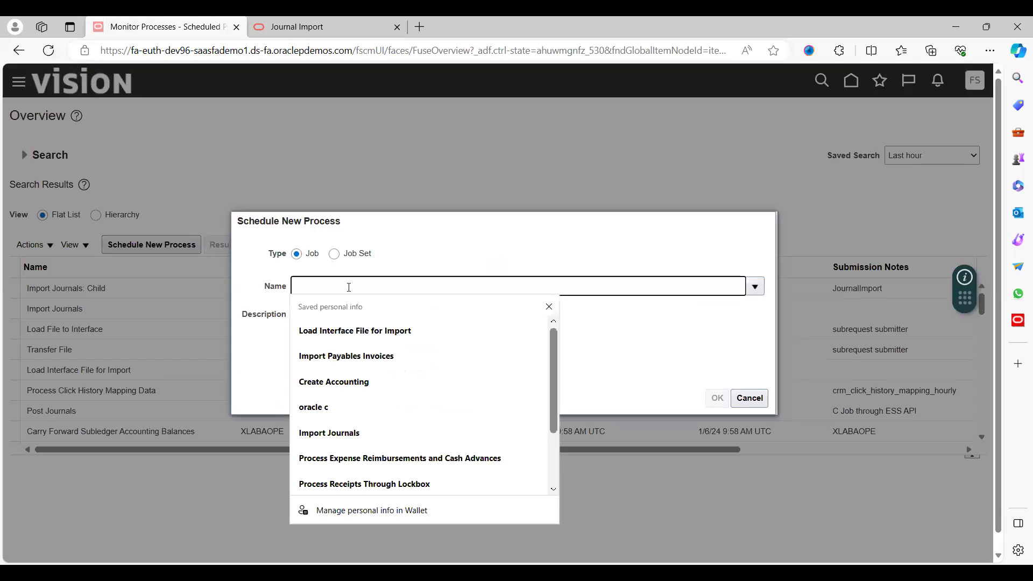
left_click(319, 331)
left_click(365, 313)
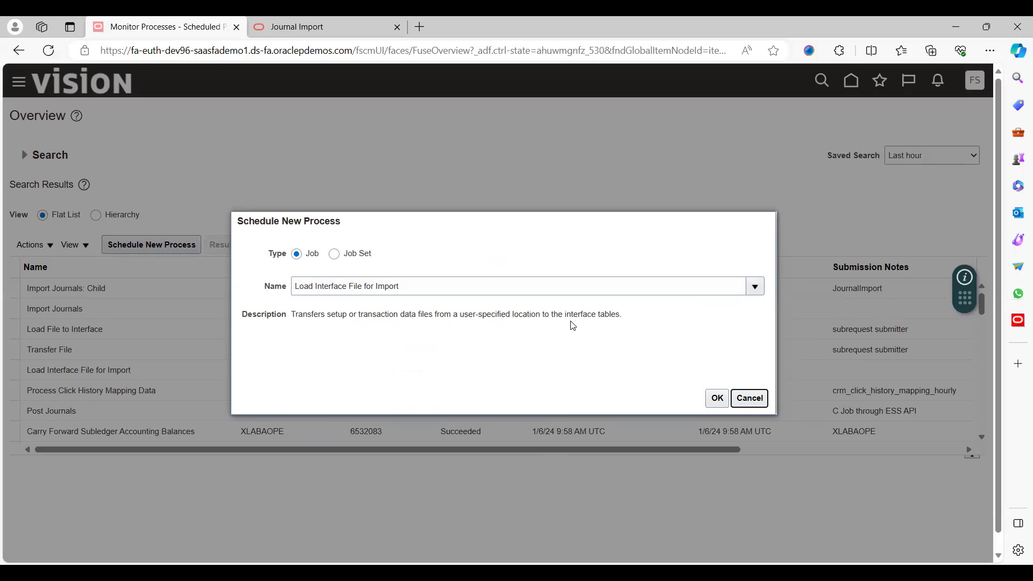
left_click(719, 404)
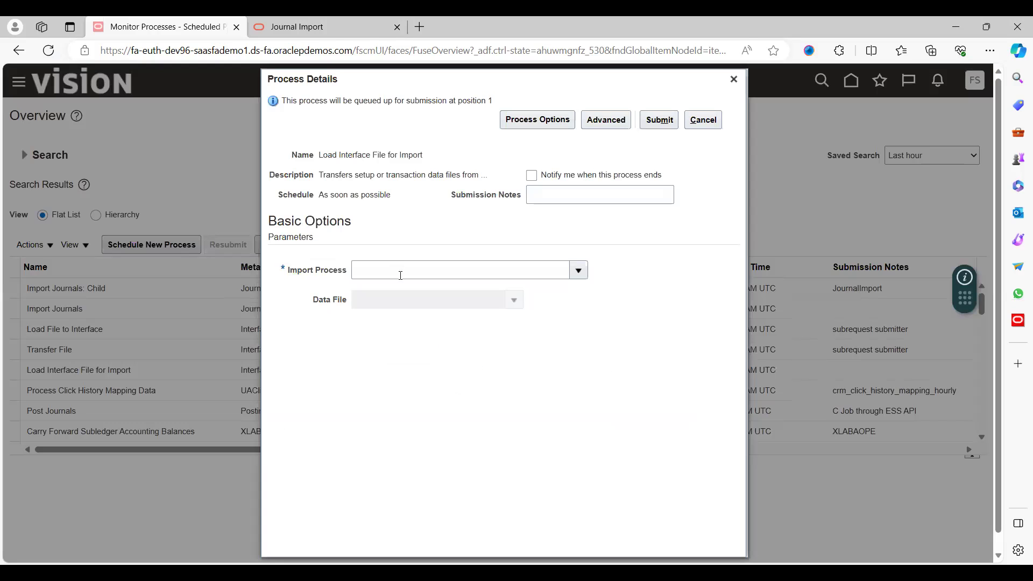
Step: Search for and set Import Journals as the Import Process parameter
left_click(400, 276)
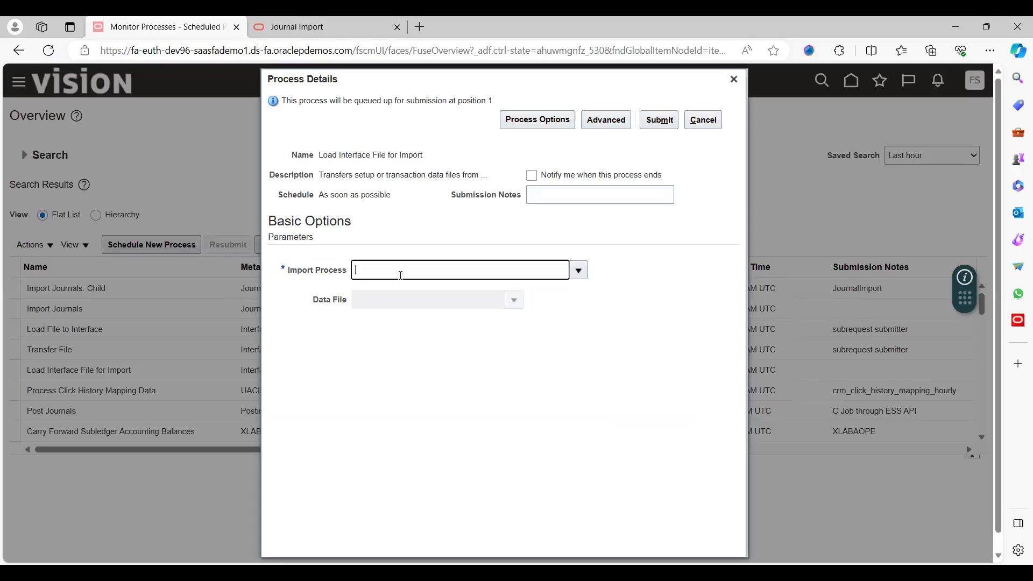
left_click(578, 271)
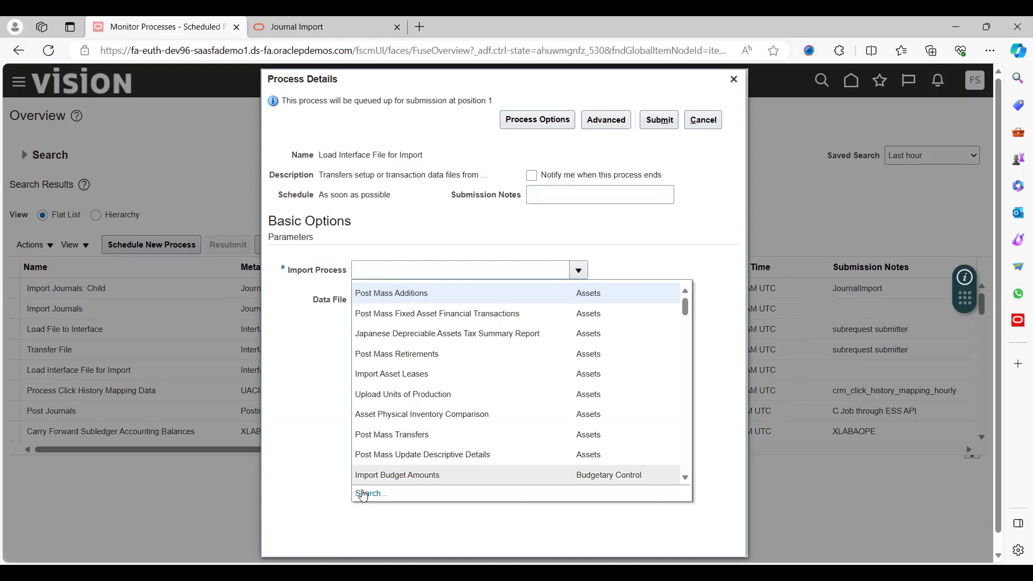
left_click(366, 499)
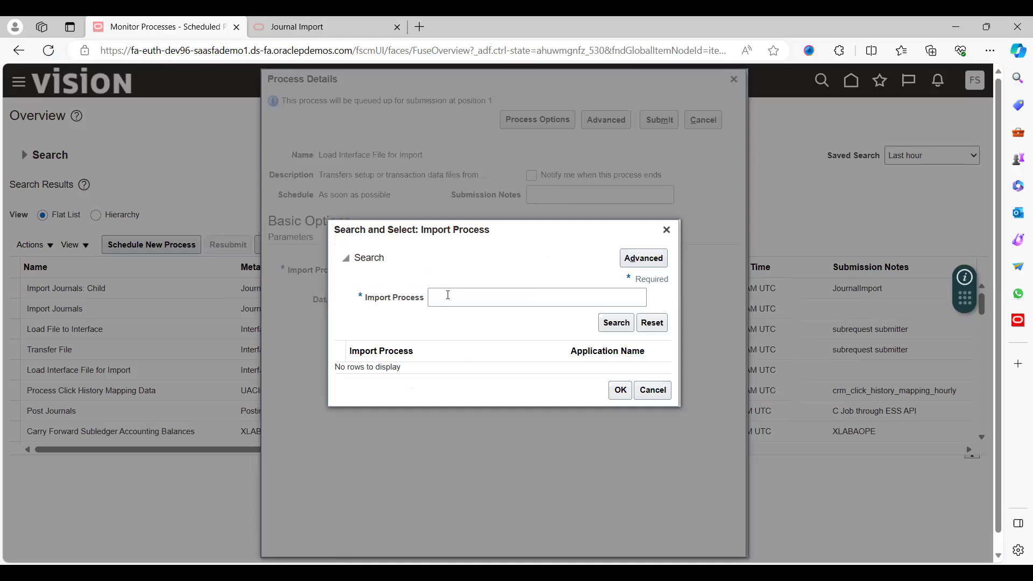
left_click(448, 295)
type("Import Journals")
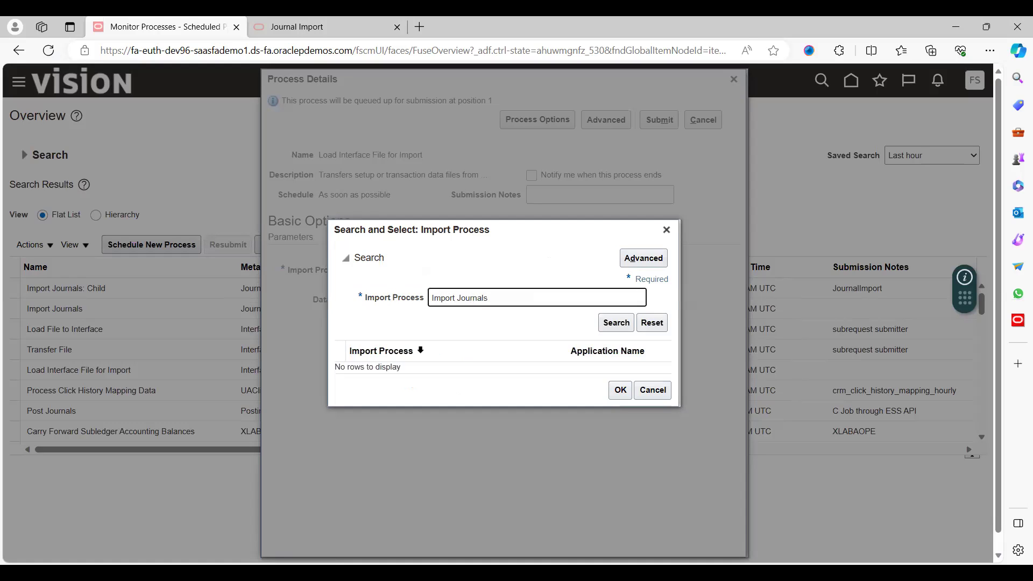
key("Return")
left_click(437, 376)
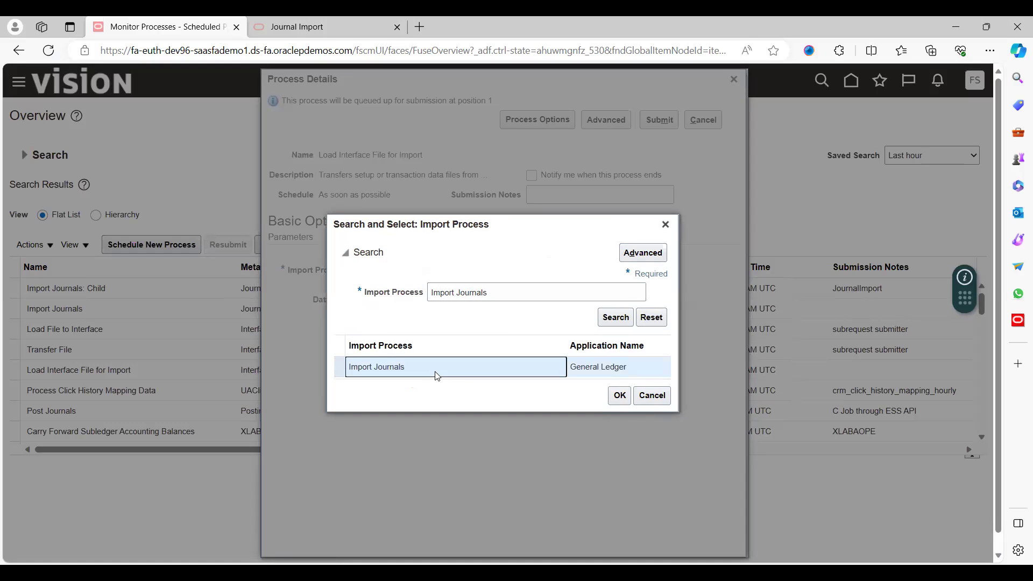
left_click(619, 396)
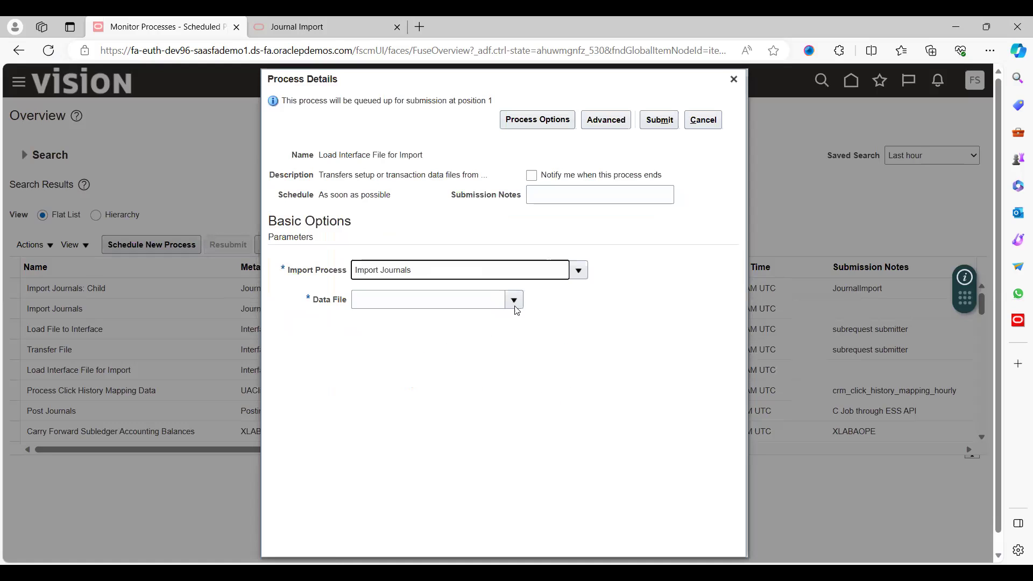
Step: Pick the newest GlInterface.zip as the data file and submit as process 6532151
left_click(519, 304)
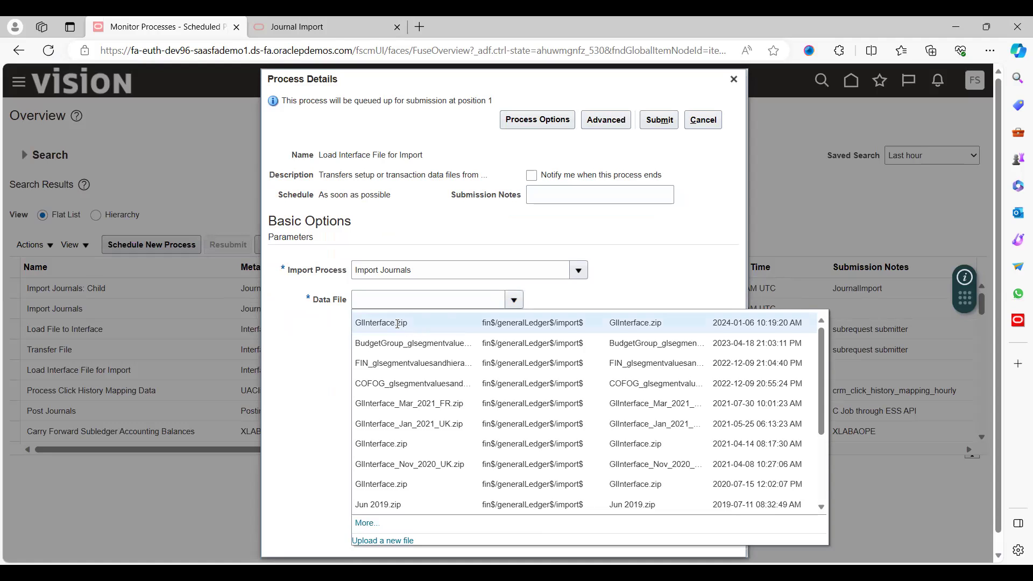
left_click(397, 324)
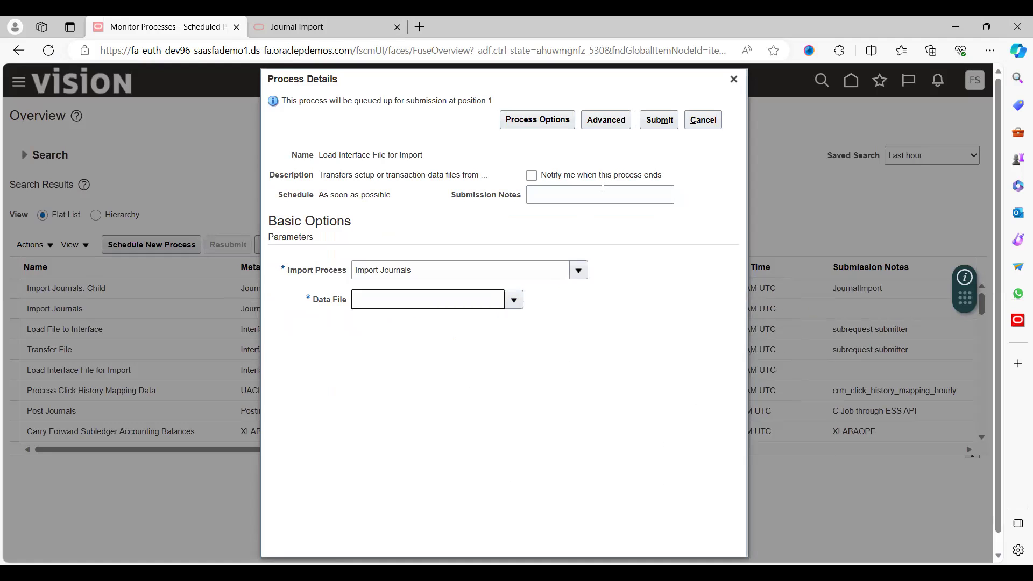
left_click(660, 119)
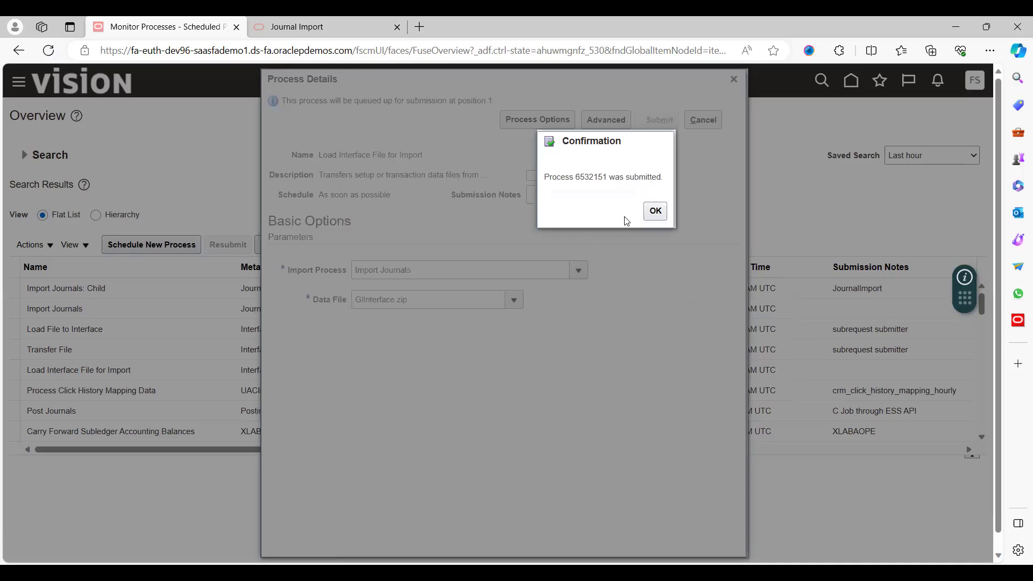
left_click(646, 212)
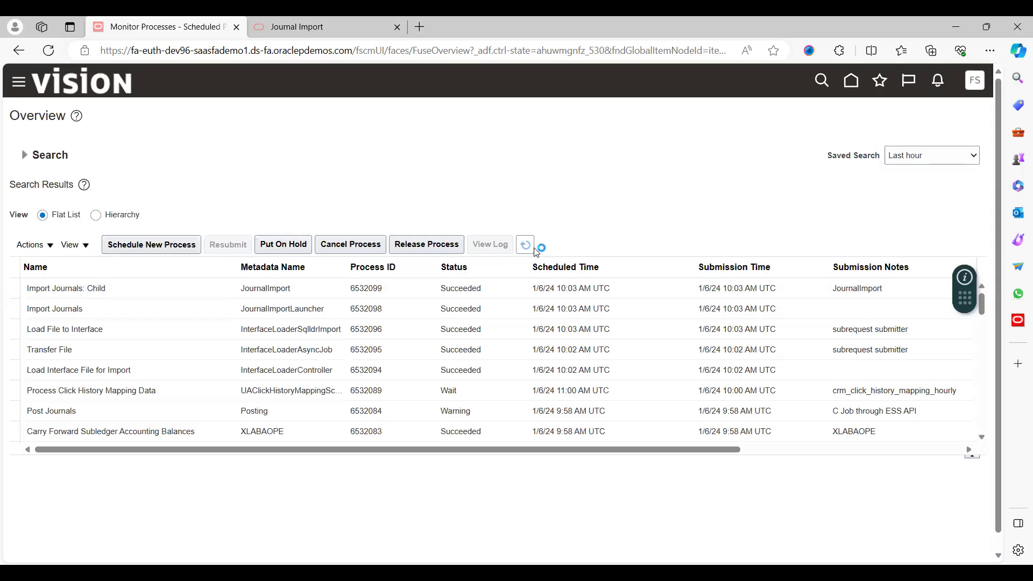
Step: Refresh until process 6532151 succeeds, then view its Transfer File and Load File to Interface details
left_click(533, 247)
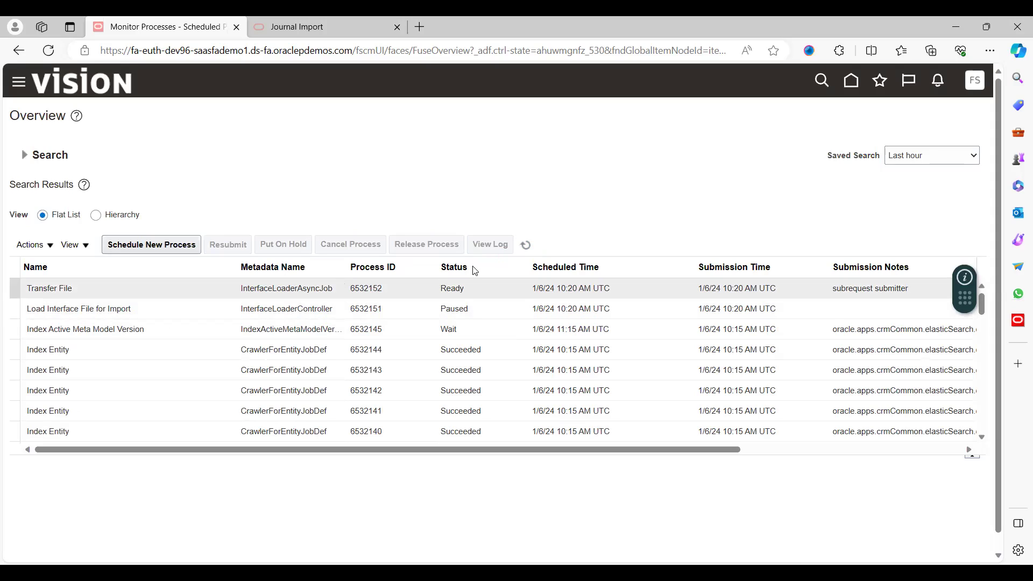
left_click(525, 246)
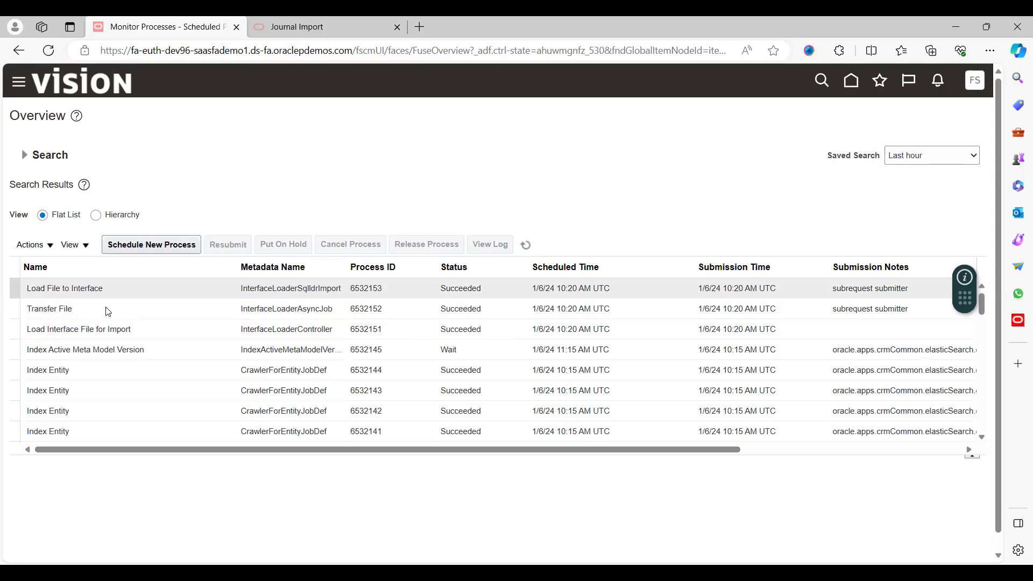
left_click(75, 309)
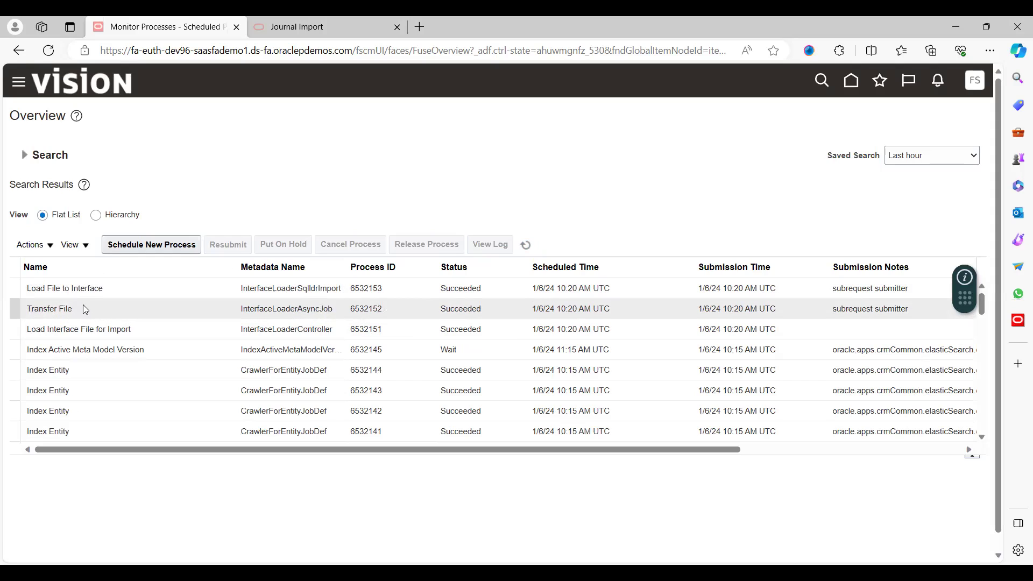
left_click(63, 325)
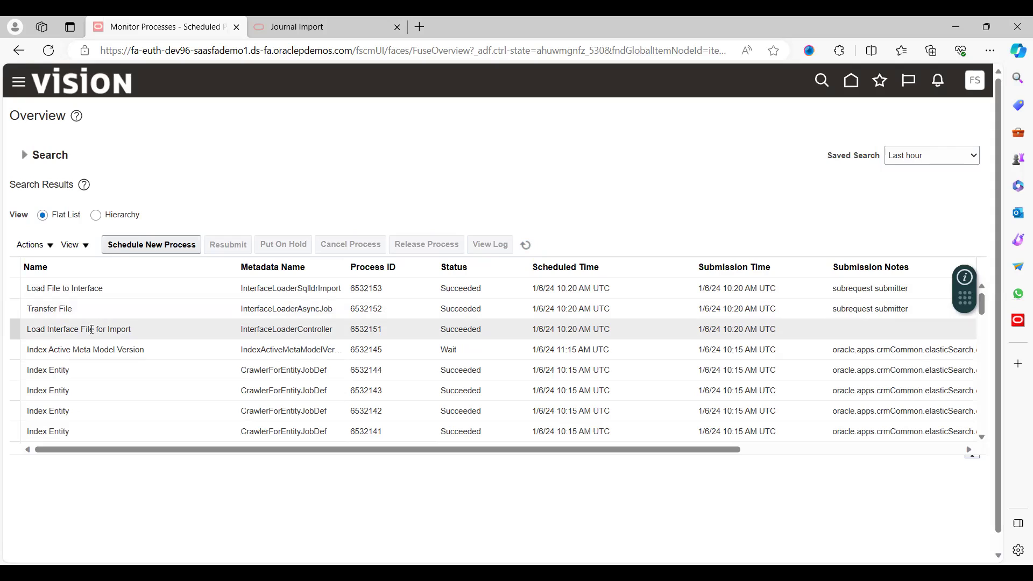
left_click(86, 309)
left_click(80, 329)
left_click(105, 329)
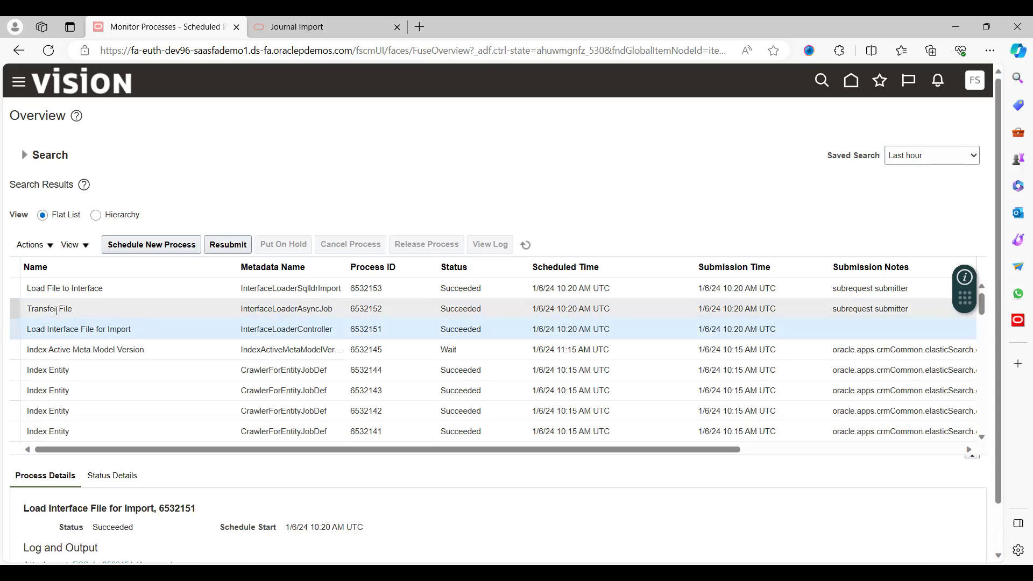
left_click(56, 309)
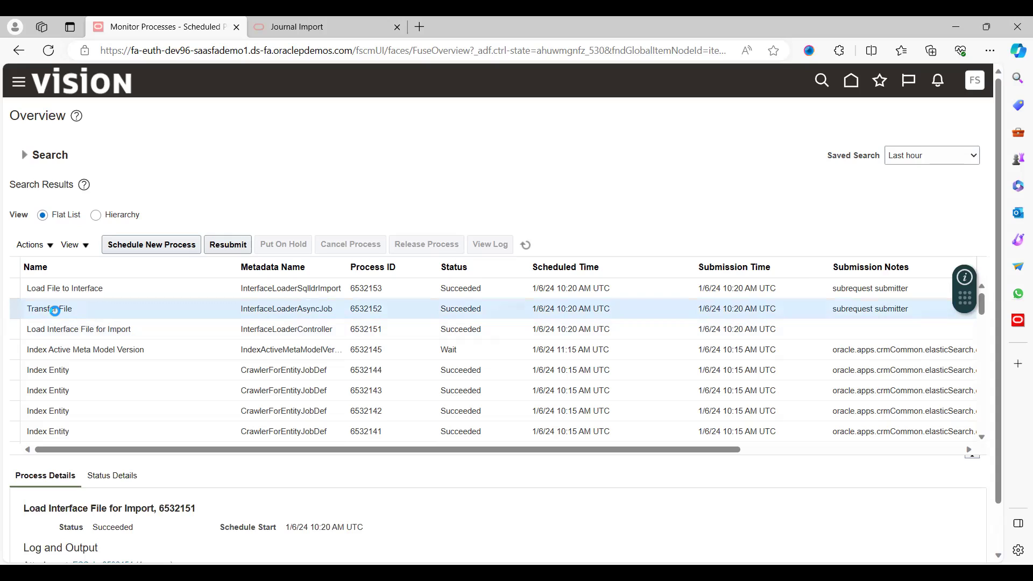
left_click(107, 290)
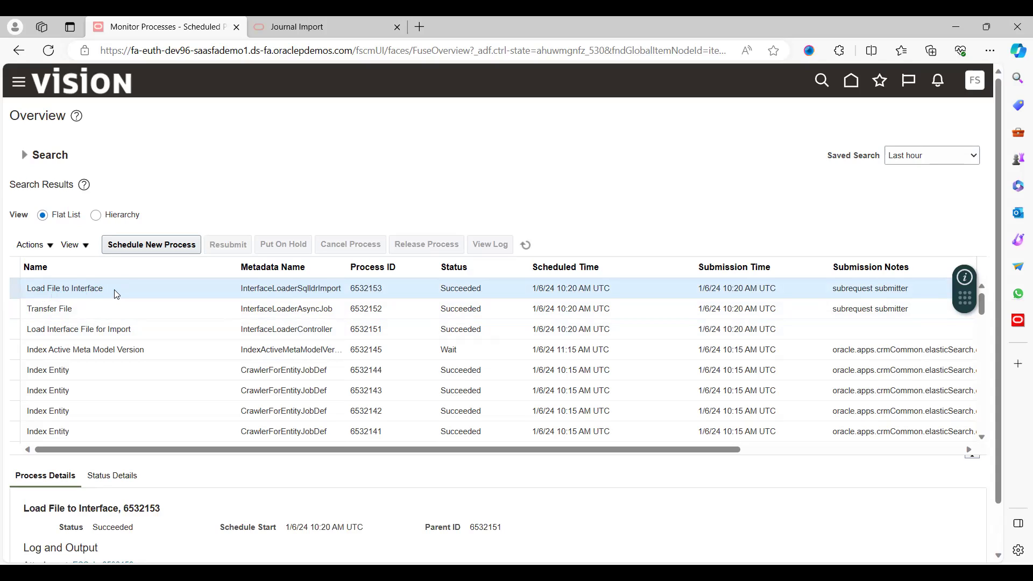
left_click(173, 249)
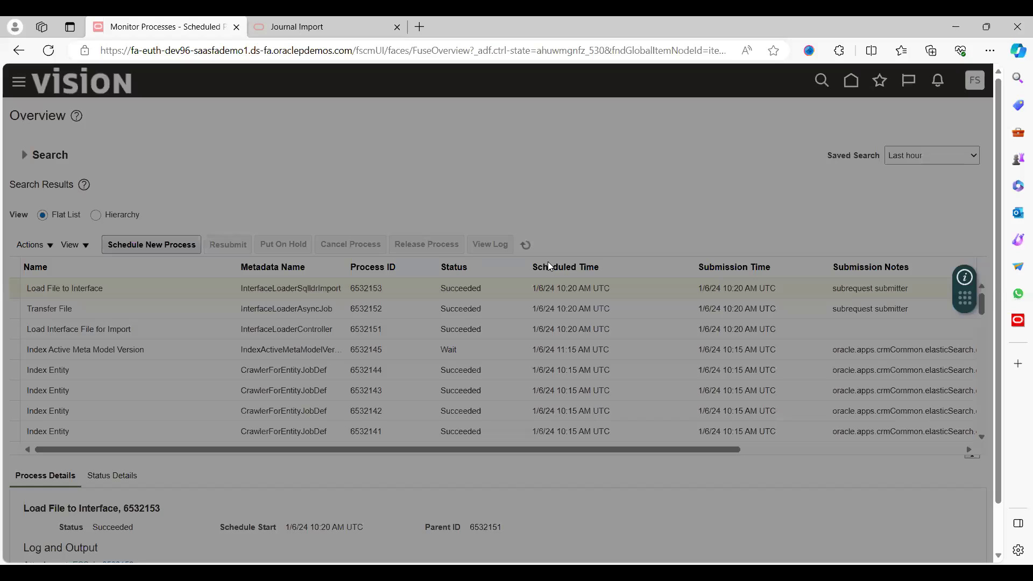
Step: Schedule a new Import Journals process
triple_click(406, 287)
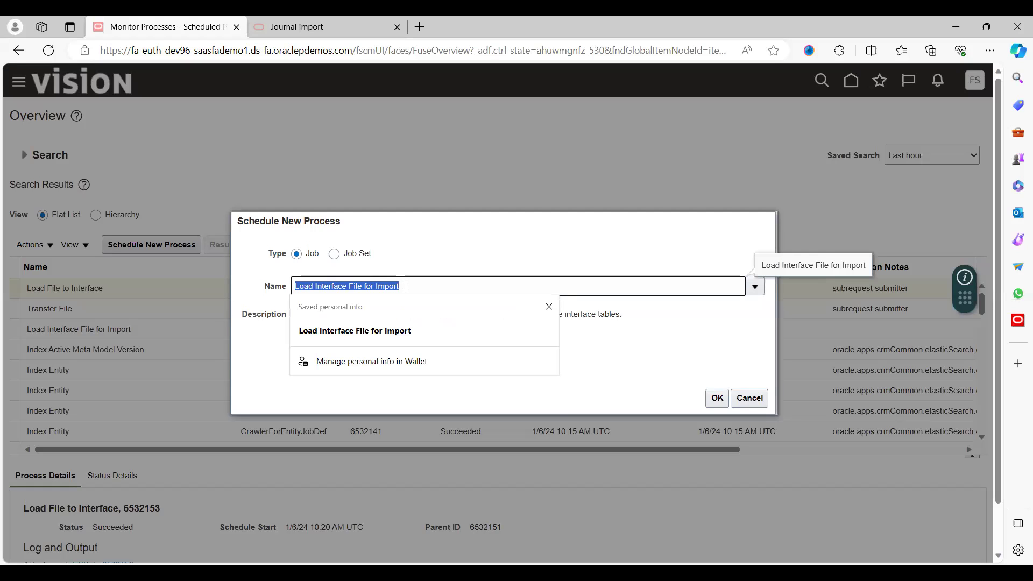
type("Import Jou")
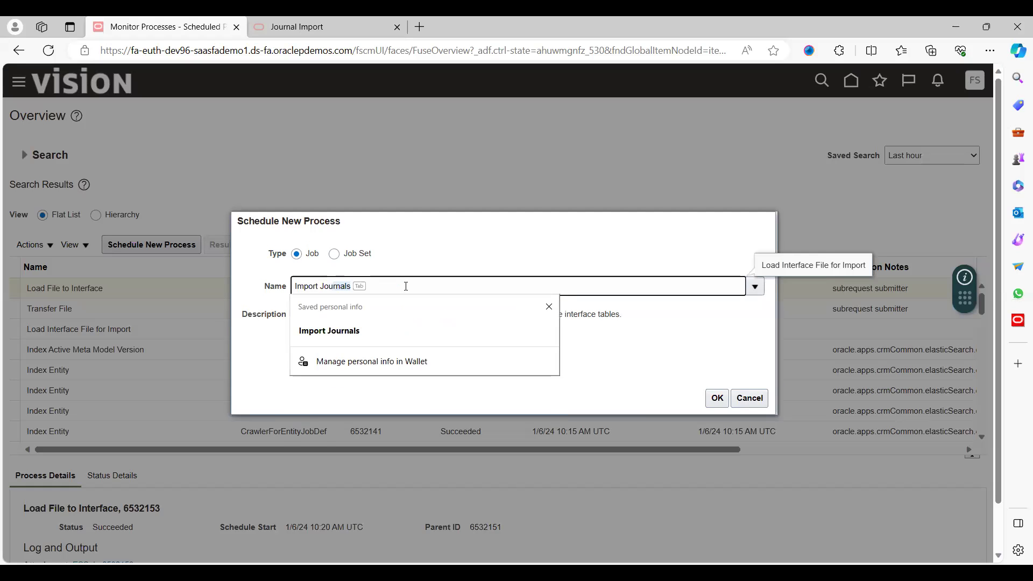
key("Escape")
type("rnals")
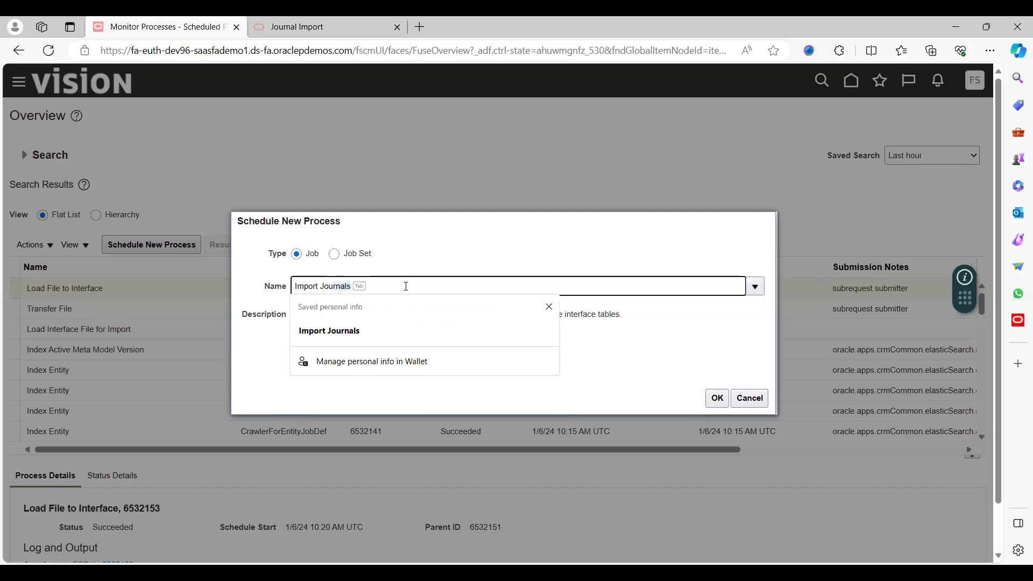
left_click(362, 323)
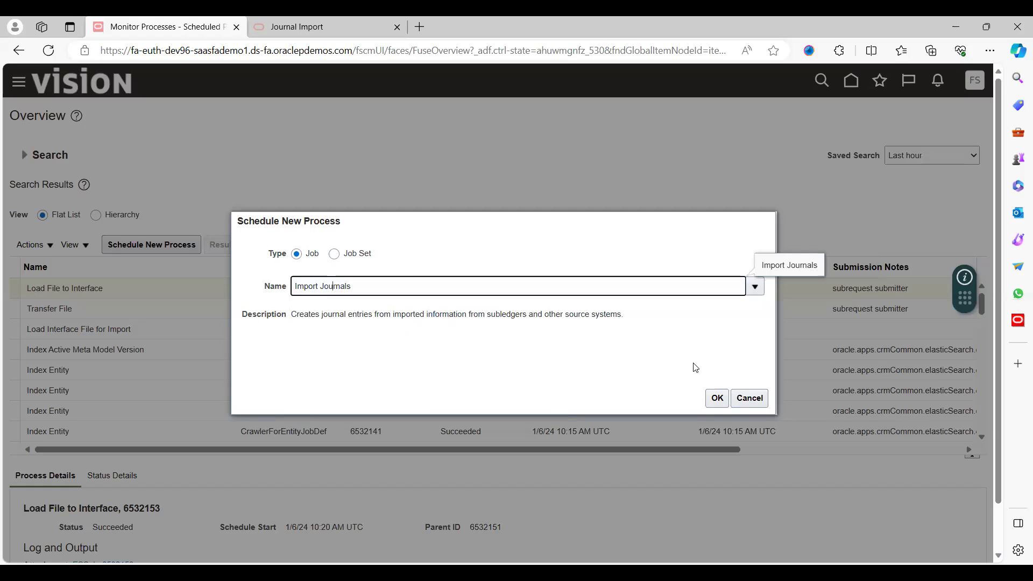
left_click(718, 398)
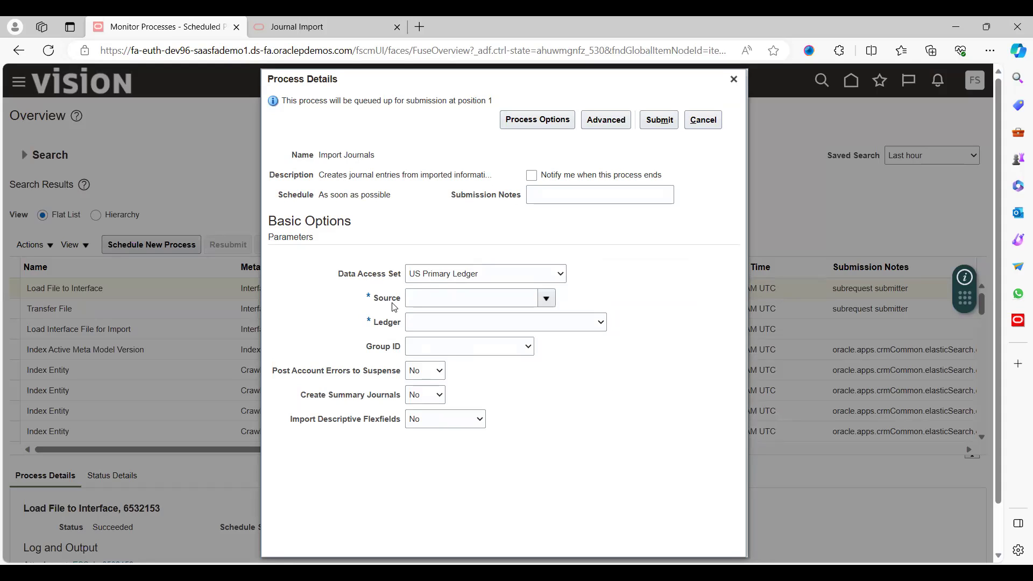
Step: Set Source to Spreadsheet for US Primary Ledger and submit it as process 6532154
left_click(488, 294)
type("Sprea")
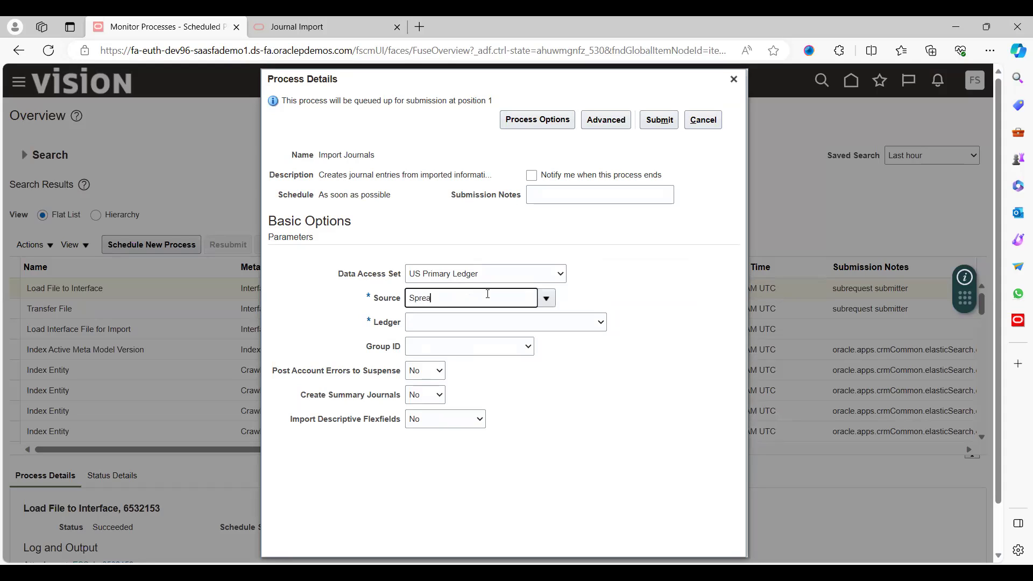
type("dsheet")
key("Tab")
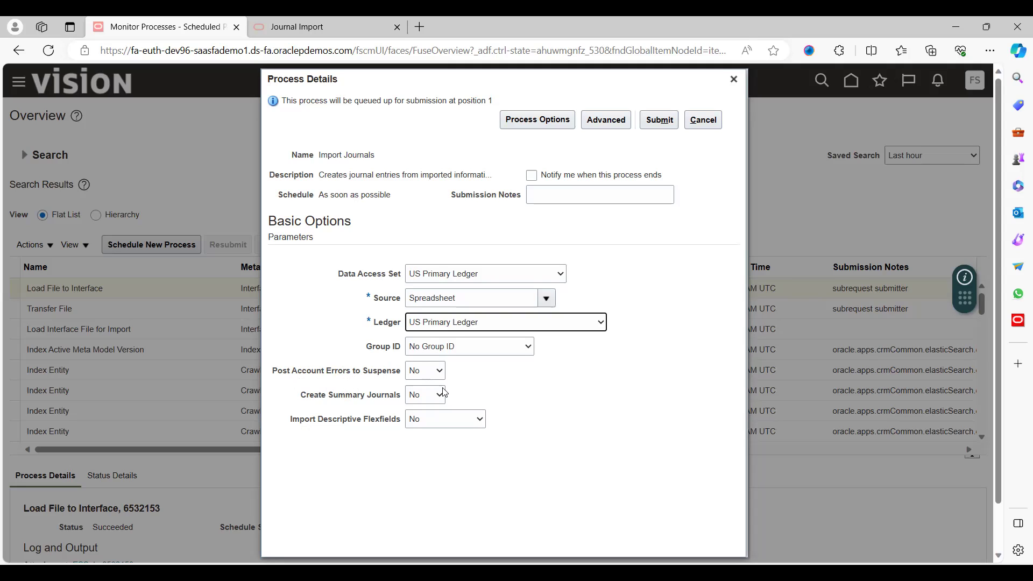
left_click(660, 119)
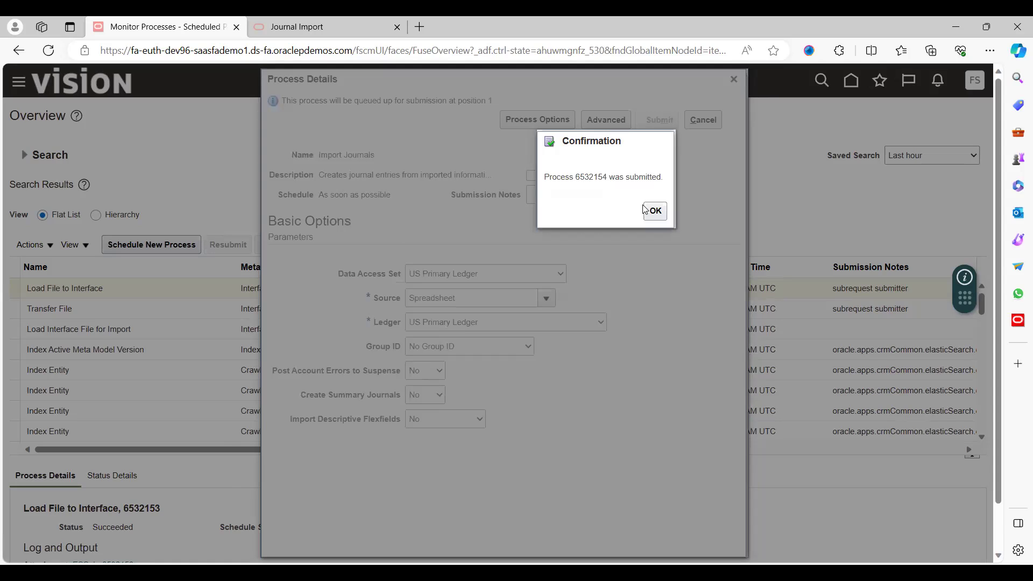
left_click(649, 213)
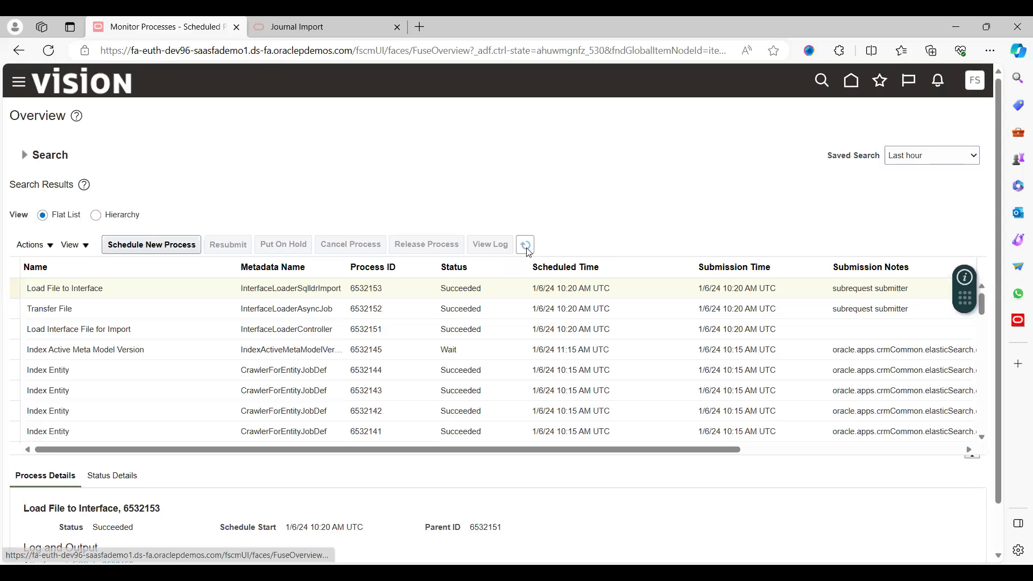
Step: Refresh the process list until Import Journals: Child run 6532155 shows Succeeded
left_click(526, 246)
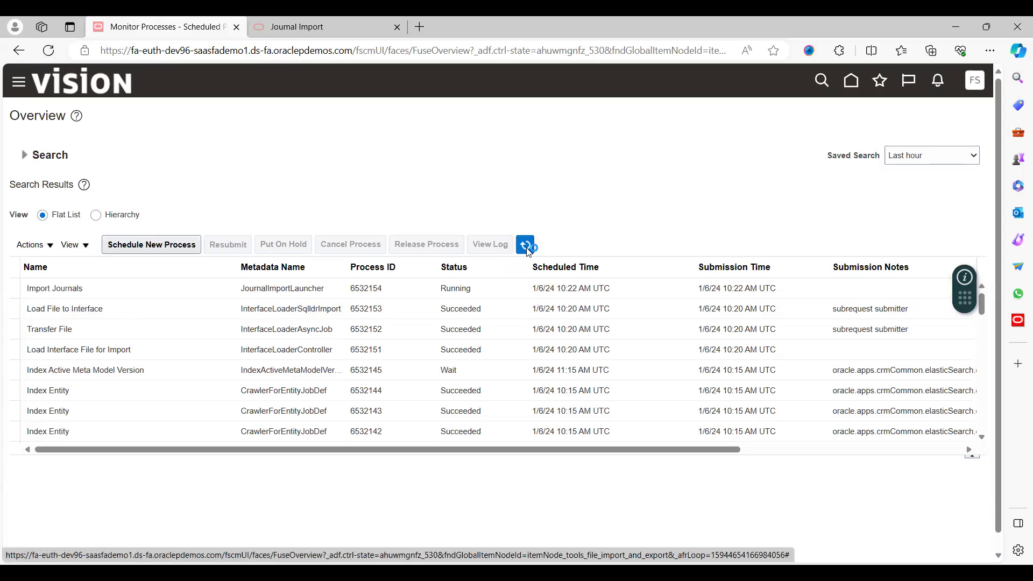
left_click(528, 247)
left_click(528, 247)
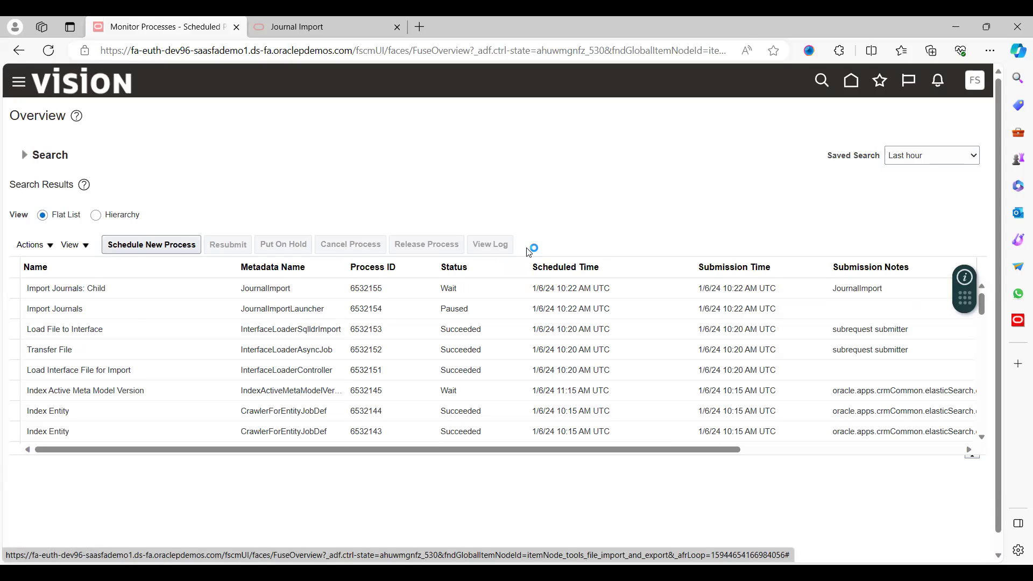
left_click(526, 246)
left_click(527, 247)
left_click(527, 247)
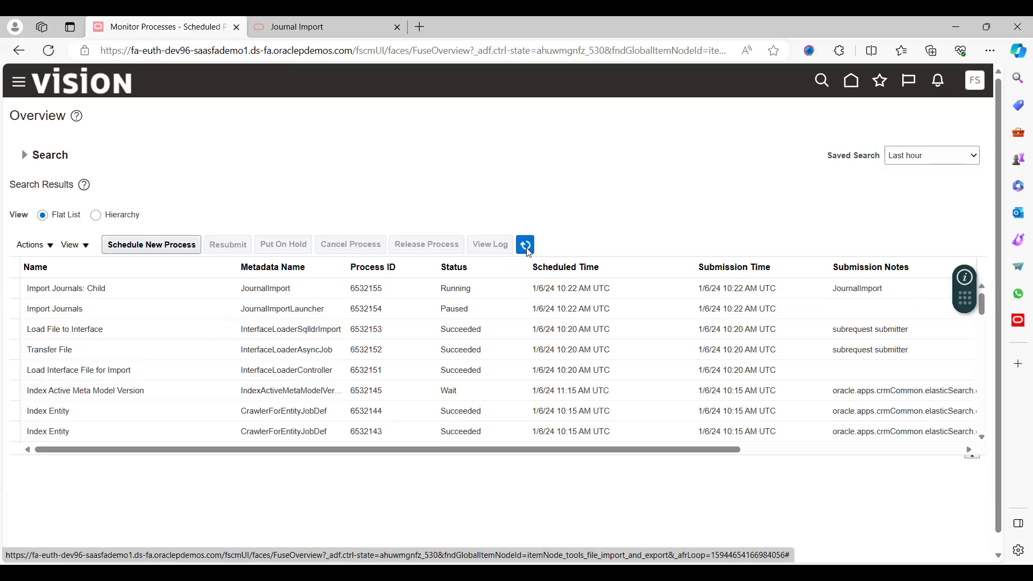
left_click(528, 248)
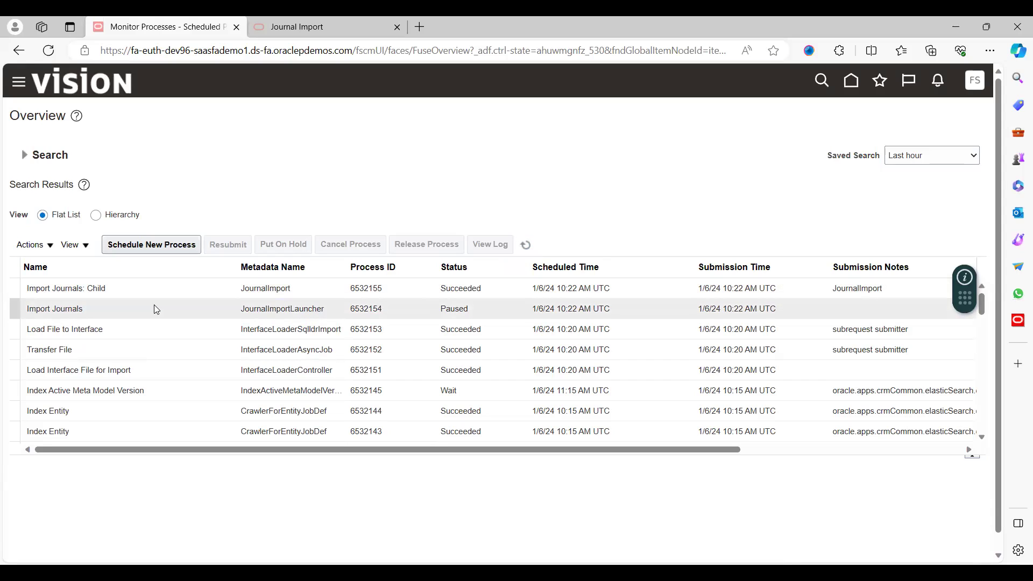
left_click(526, 248)
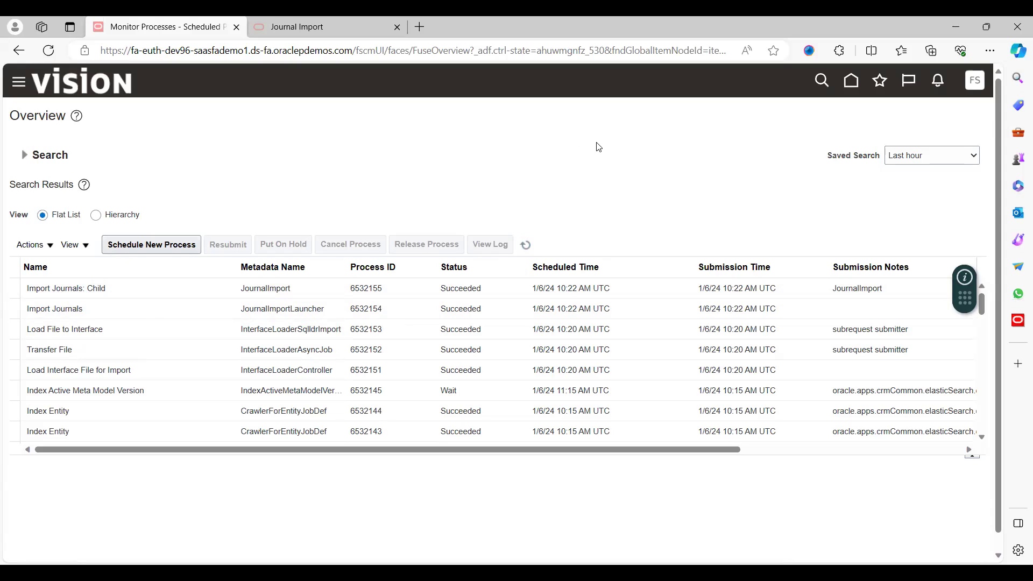
Step: Reopen Scheduled Processes from the home page and select Import Journals process 6532154
left_click(851, 81)
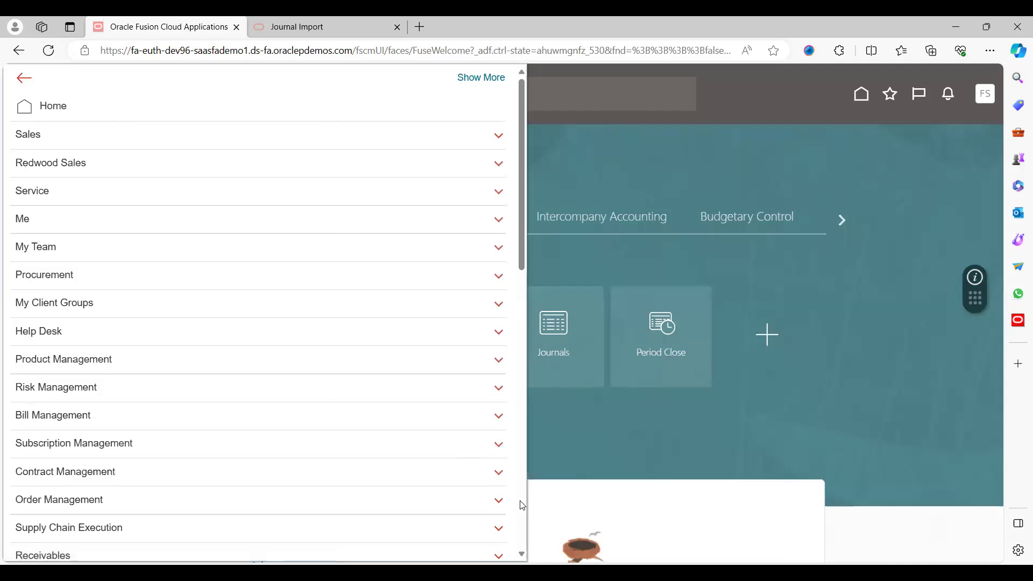
scroll(519, 527, "down", 13)
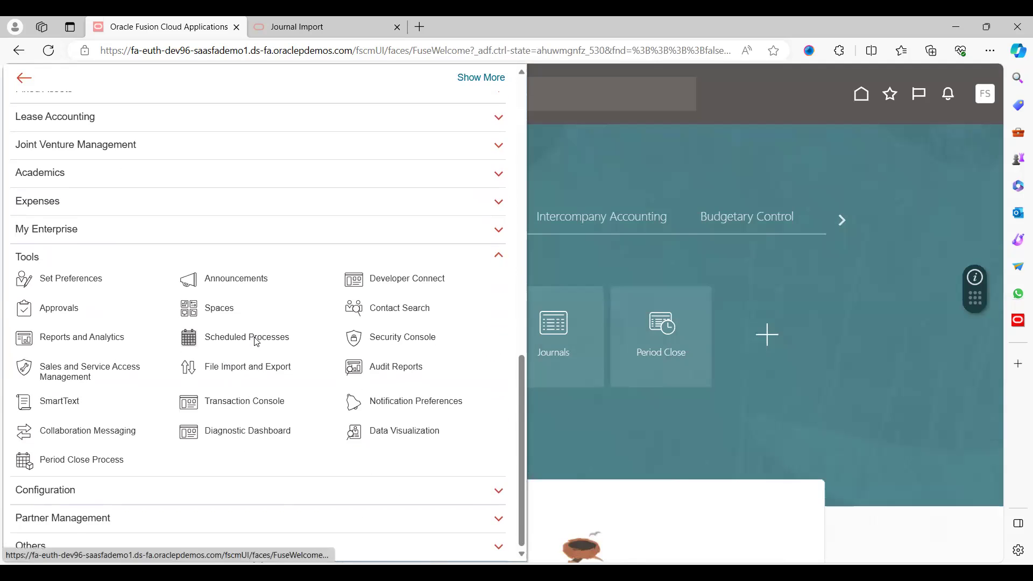
left_click(256, 339)
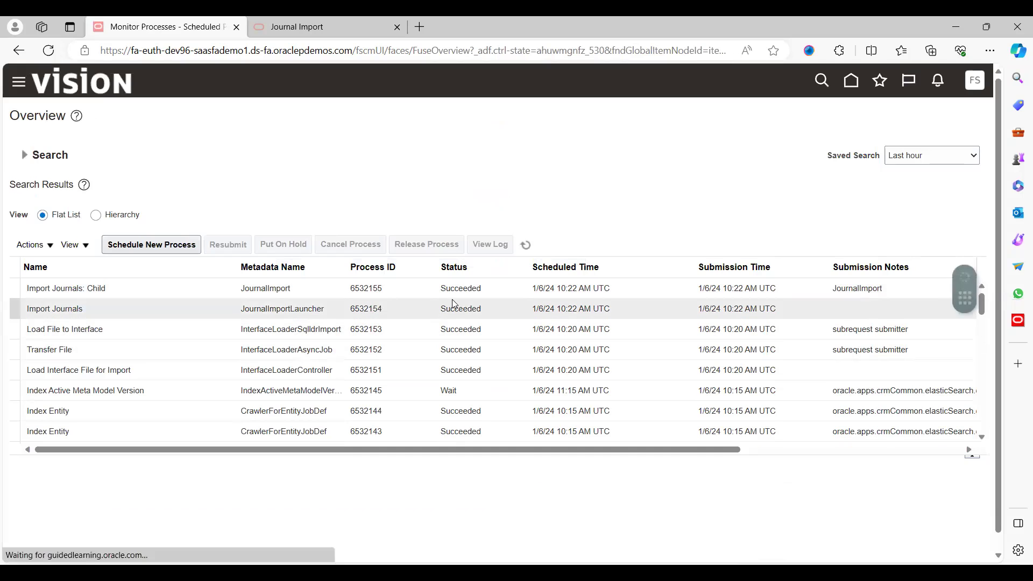
left_click(459, 305)
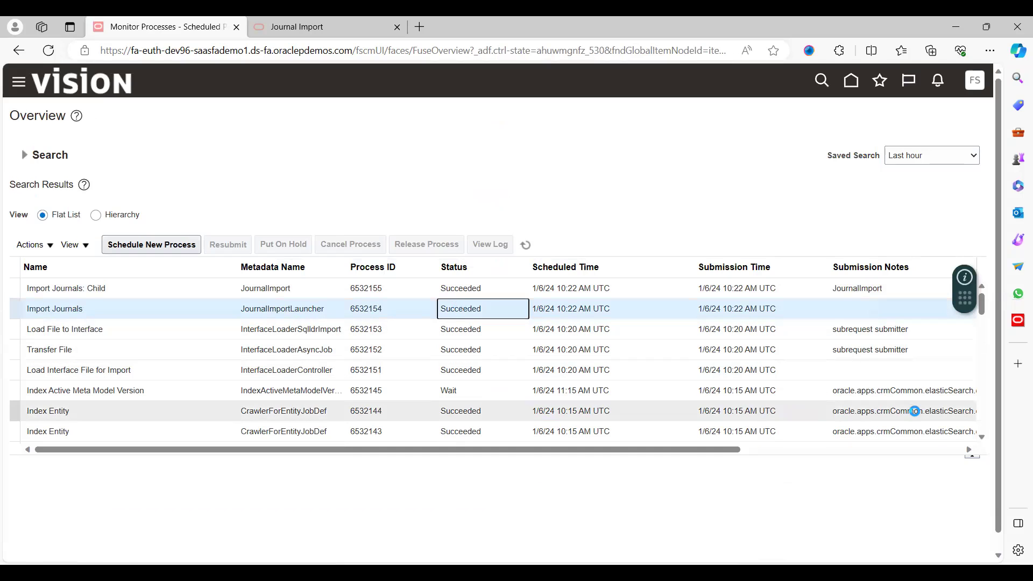
Step: Select Import Journals: Child and list its attachments, 6532155.log and 6532155.txt
scroll(1000, 552, "down", 1)
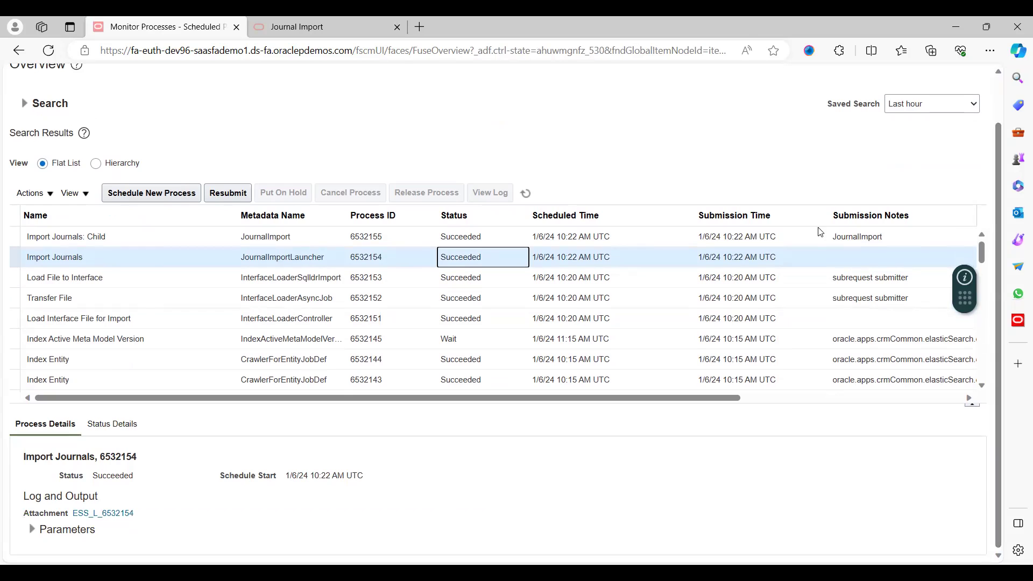
left_click(476, 237)
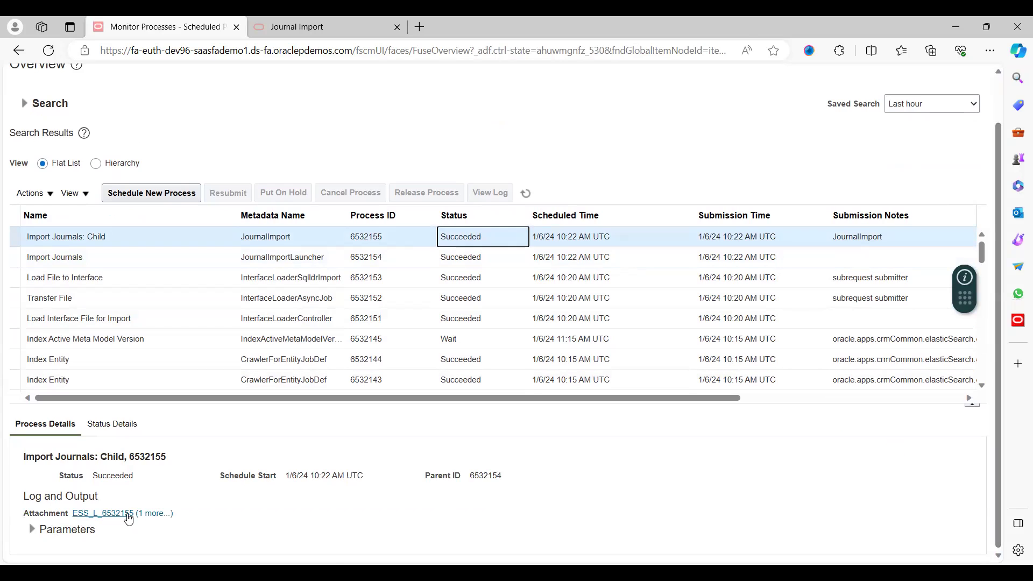
left_click(156, 515)
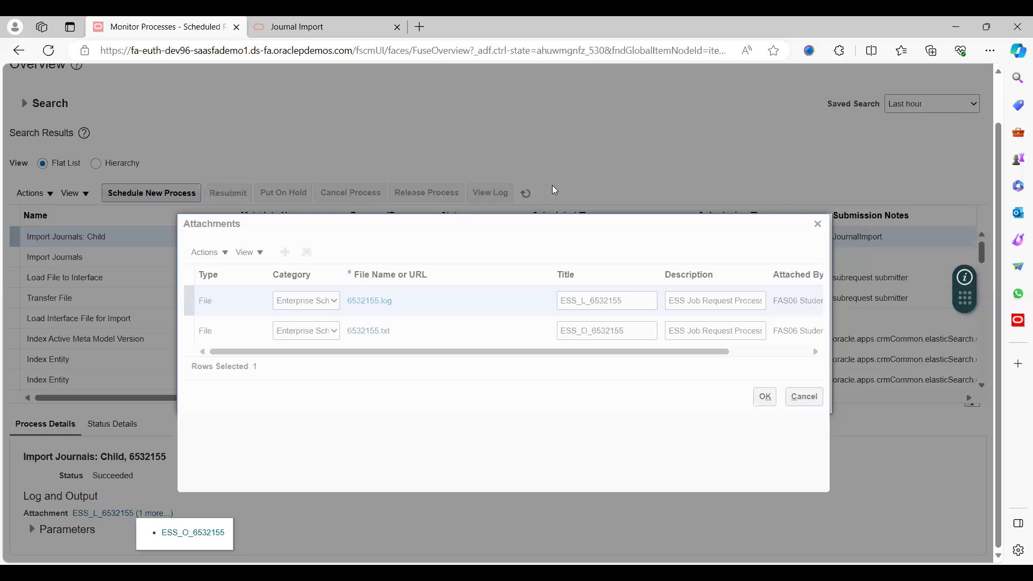
Step: Download 6532155.txt, then dismiss the Downloads flyout and close the Attachments dialog
left_click(373, 332)
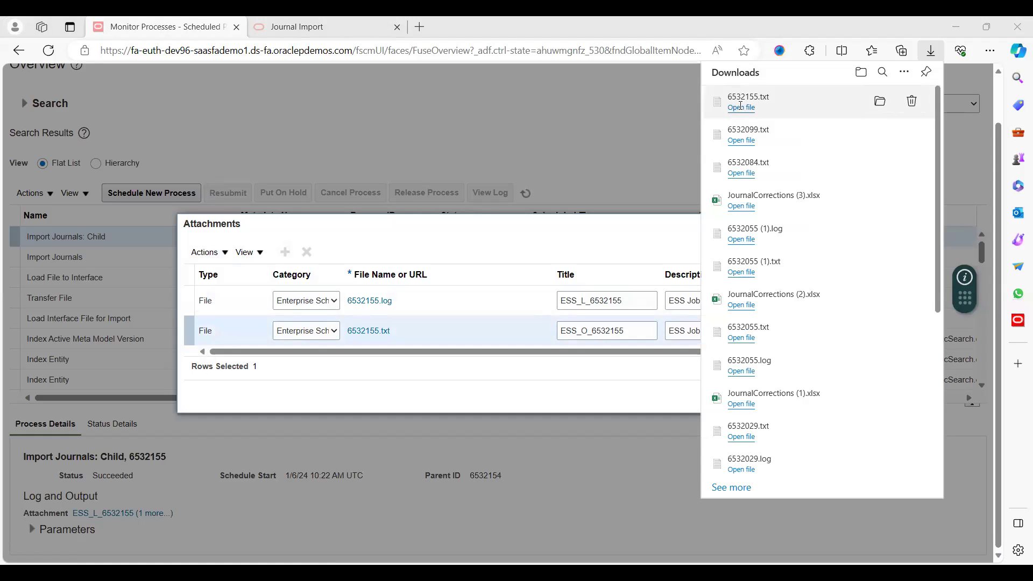
left_click(608, 250)
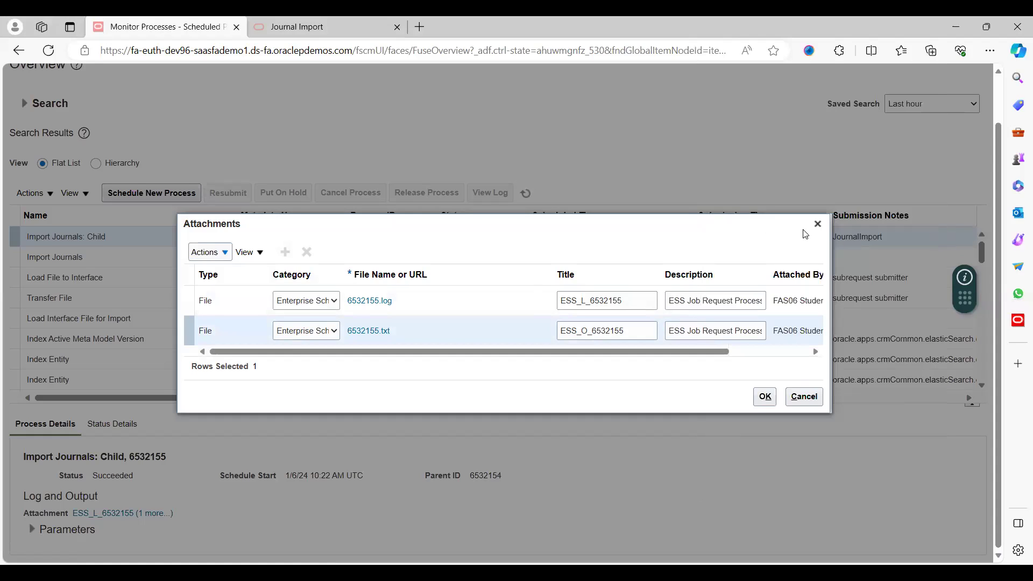
left_click(816, 224)
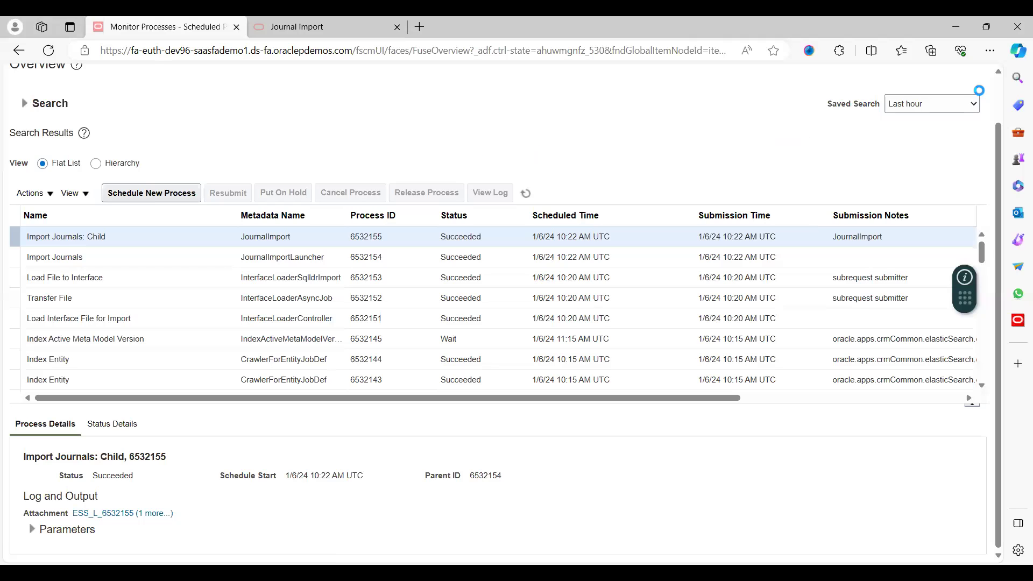
scroll(996, 97, "up", 2)
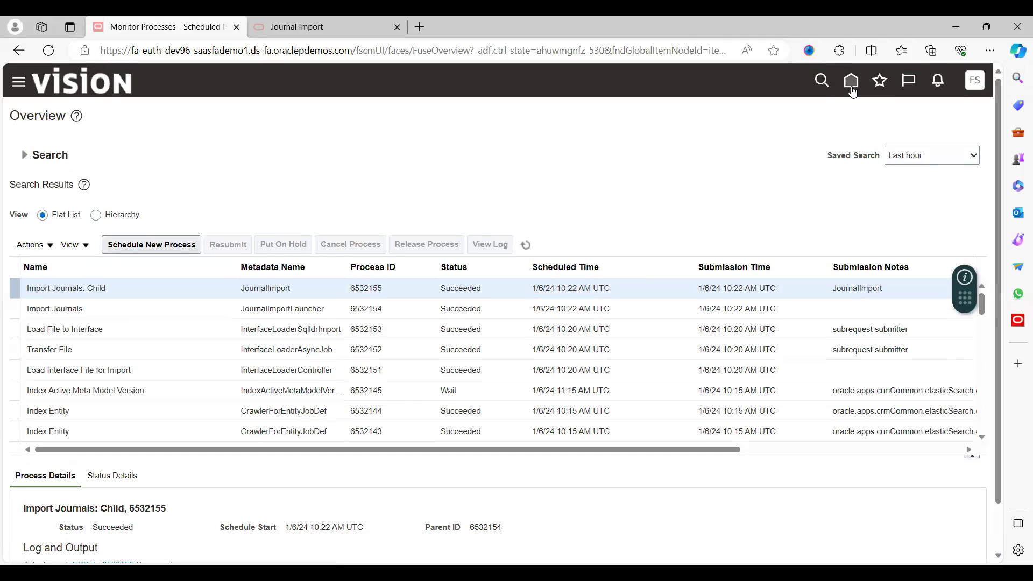
Step: Go to Manage Journals through the Journals task list on the home page
left_click(851, 81)
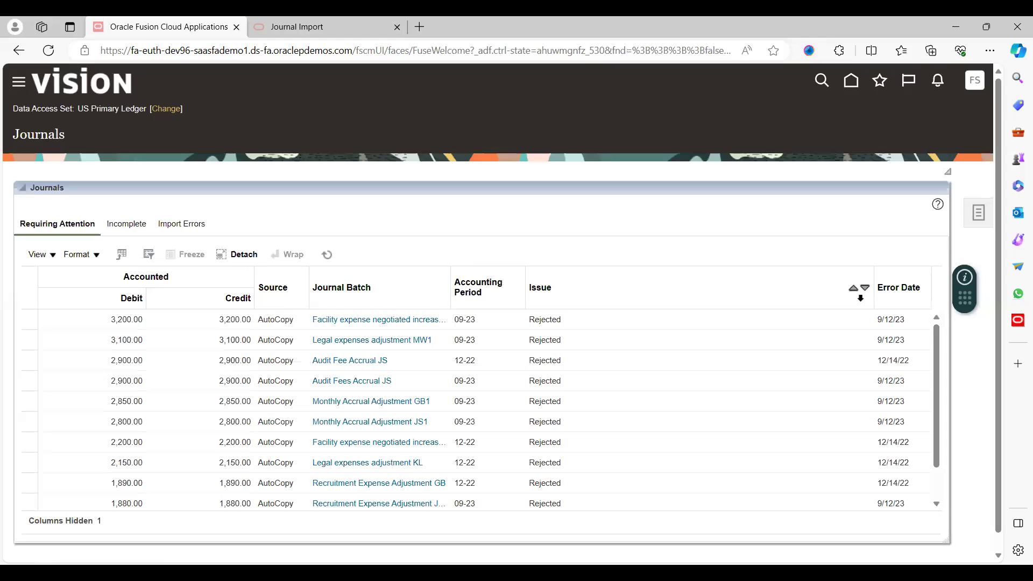
left_click(983, 219)
left_click(883, 129)
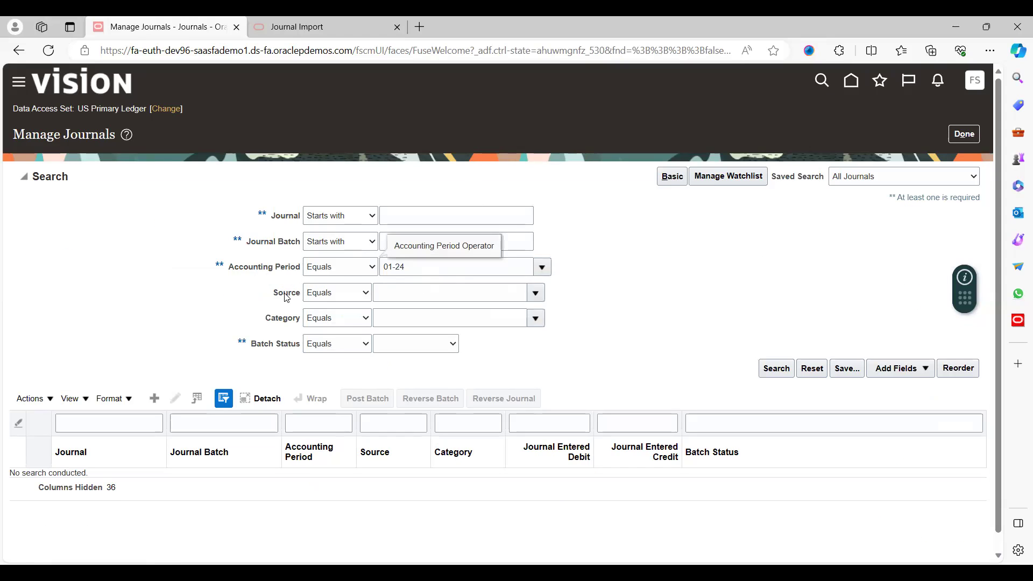
Step: Search period 01-24 journals with Source Spreadsheet and Category Adjustment
left_click(419, 292)
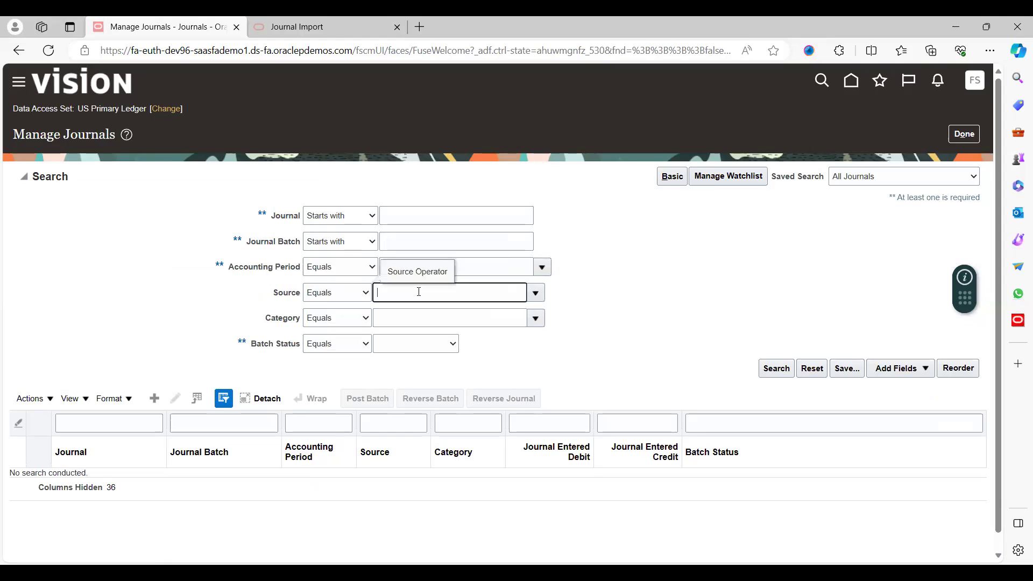
type("spreadsheet")
key("Tab")
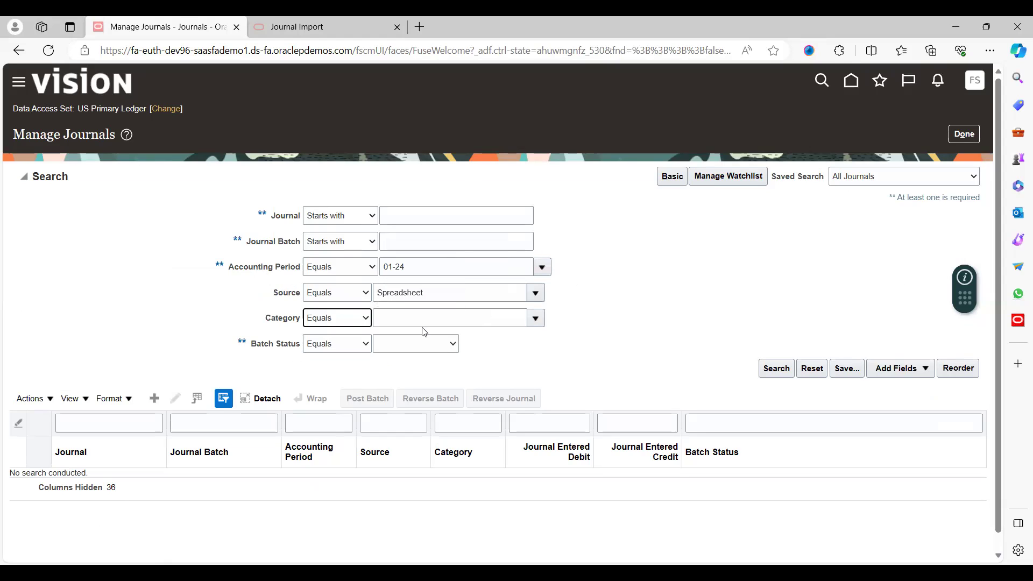
left_click(432, 321)
type("adjustment")
key("Tab")
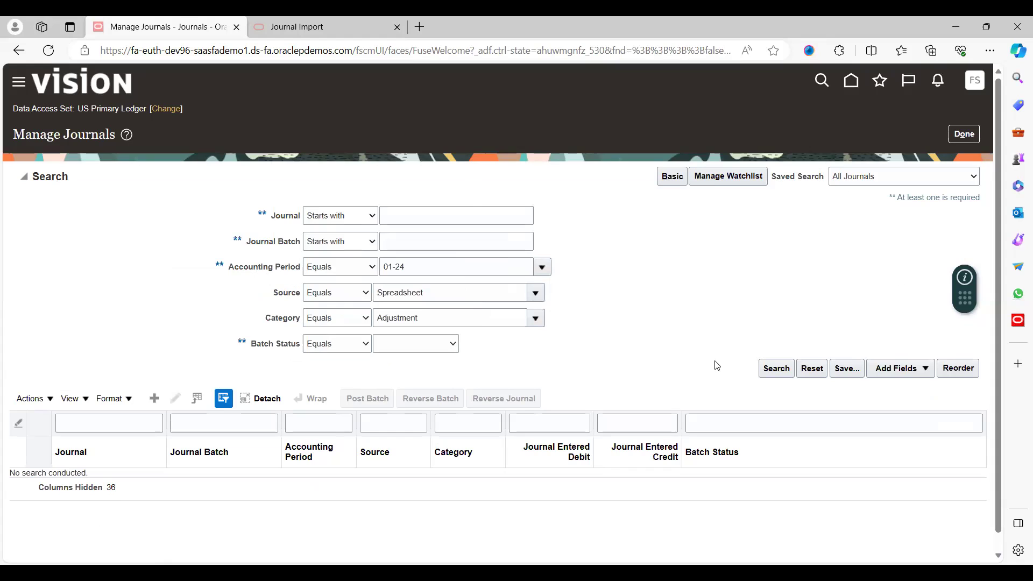
left_click(776, 374)
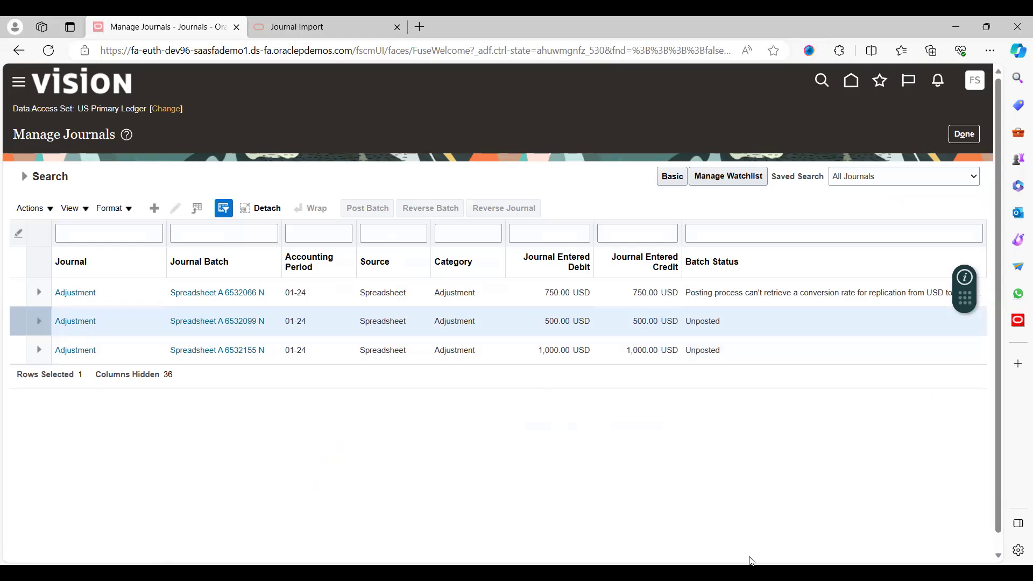
Step: On Excel's GL_INTERFACE sheet, check the 1000.00 debit (AM5) and credit (AN6), then return to Manage Journals
key("alt+Tab")
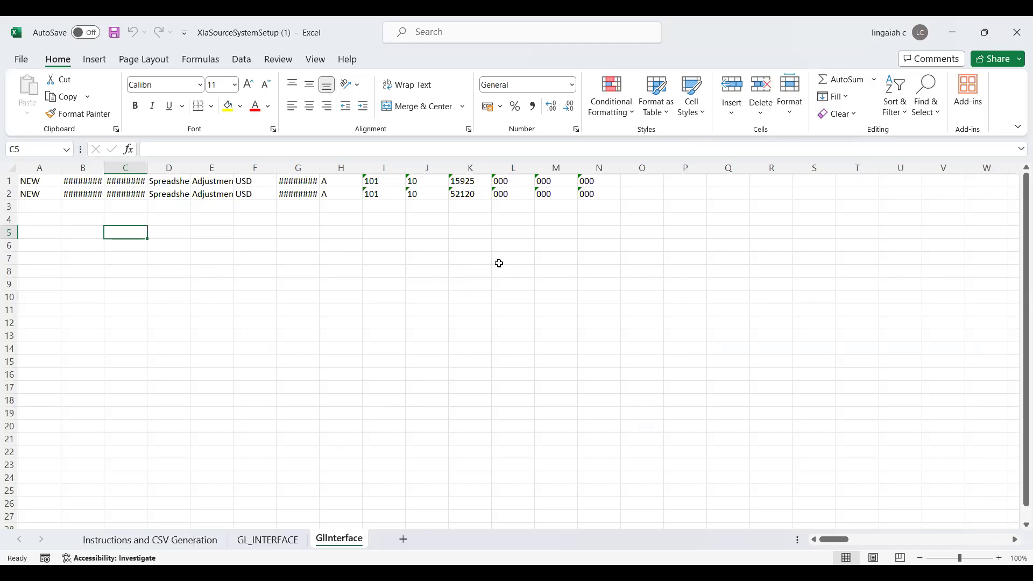
left_click(275, 545)
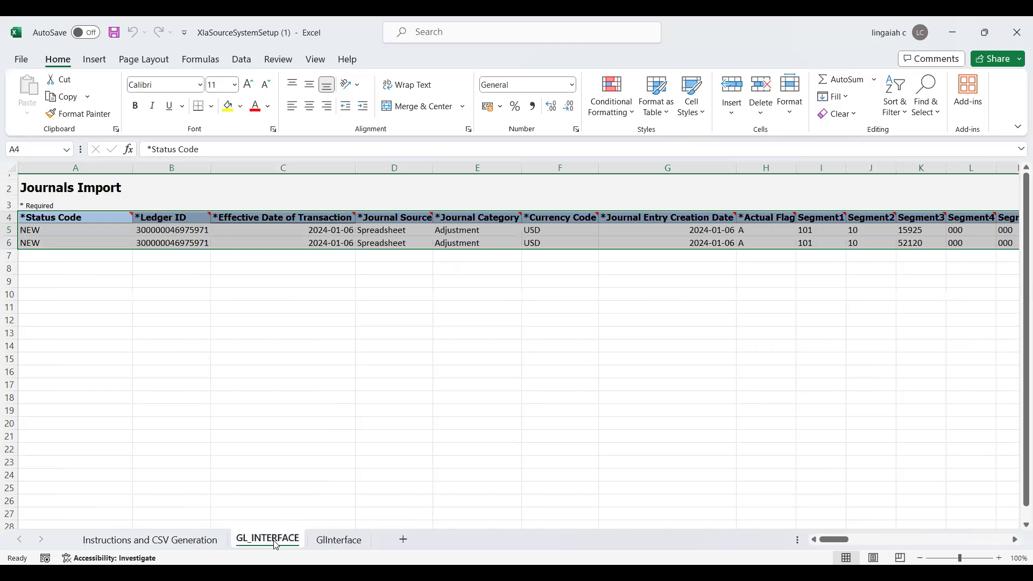
left_click(754, 306)
key("Right")
key("Right")
key("Up")
key("Up")
key("Up")
key("Up")
key("Up")
key("Up")
key("Up")
key("Down")
key("Right")
key("Right")
key("Right")
key("Right")
key("Right")
key("Right")
key("Right")
key("Right")
key("Right")
key("Right")
key("Right")
key("Right")
key("Right")
key("Right")
key("Right")
key("Right")
key("Right")
key("Right")
key("Right")
key("Right")
key("Right")
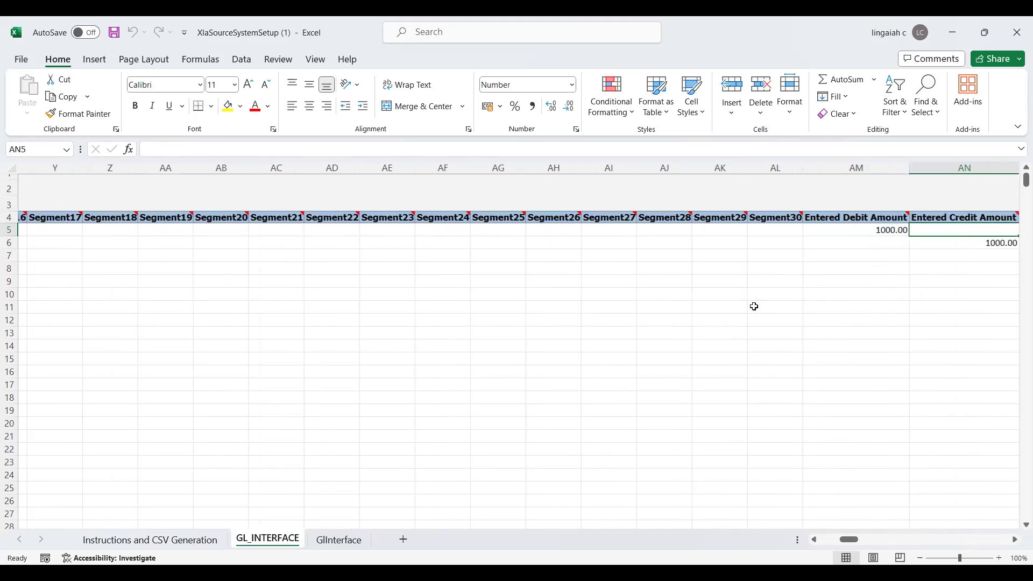
key("Down")
key("Left")
key("Up")
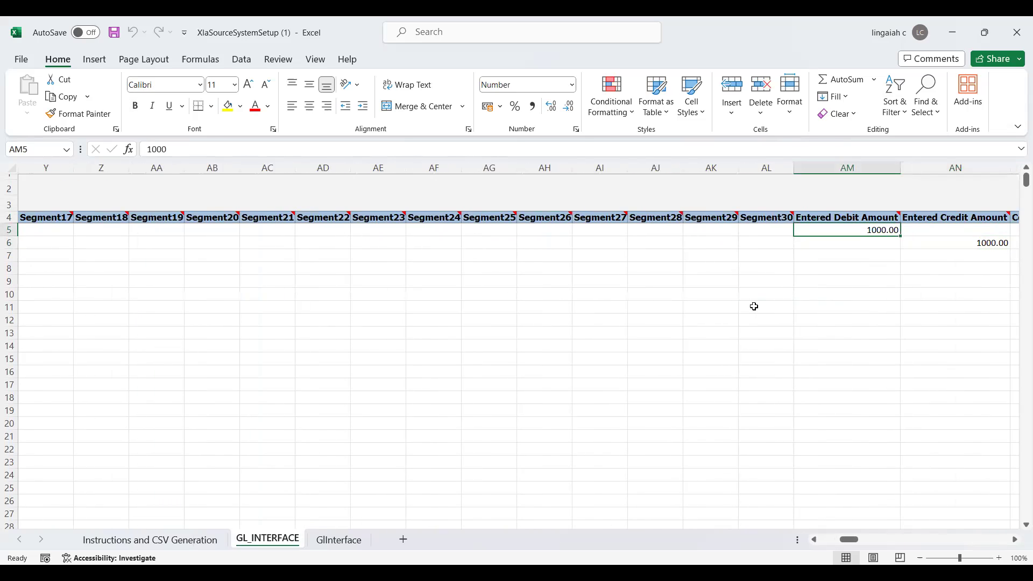
key("alt+Tab")
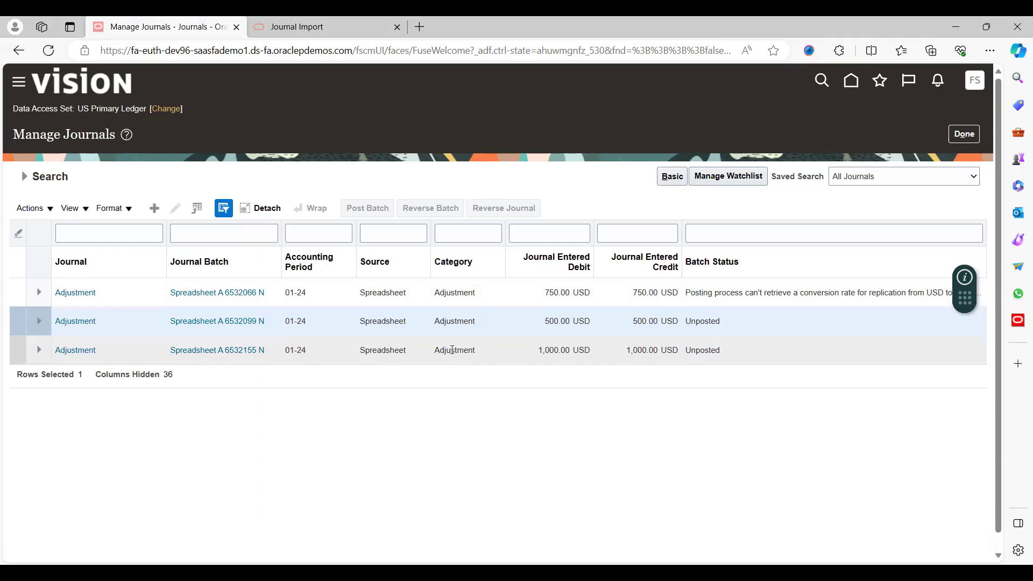
Step: Open the 1,000.00 USD Adjustment journal and compare Excel's Actual Flag A against it
left_click(80, 356)
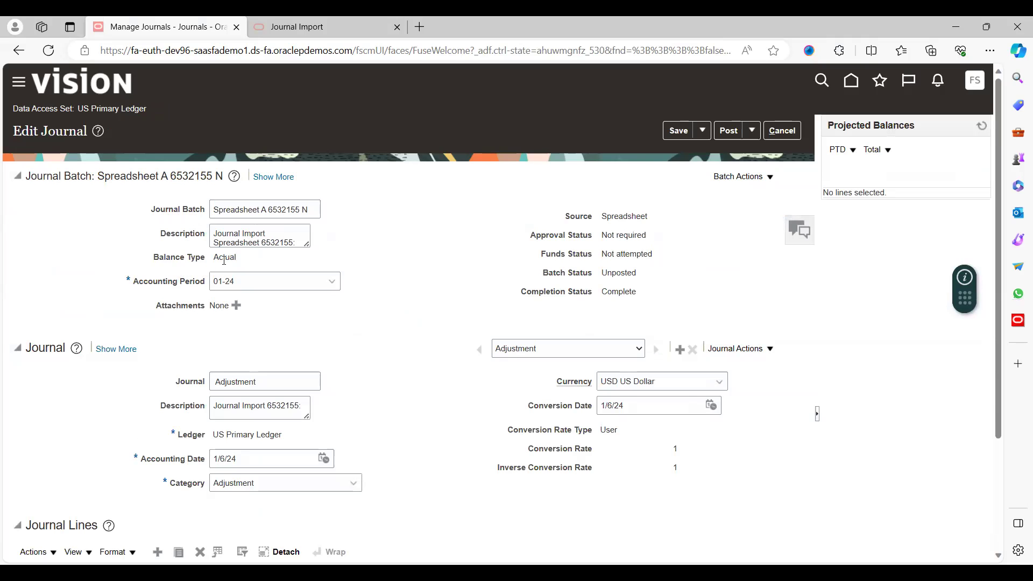
key("alt+Tab")
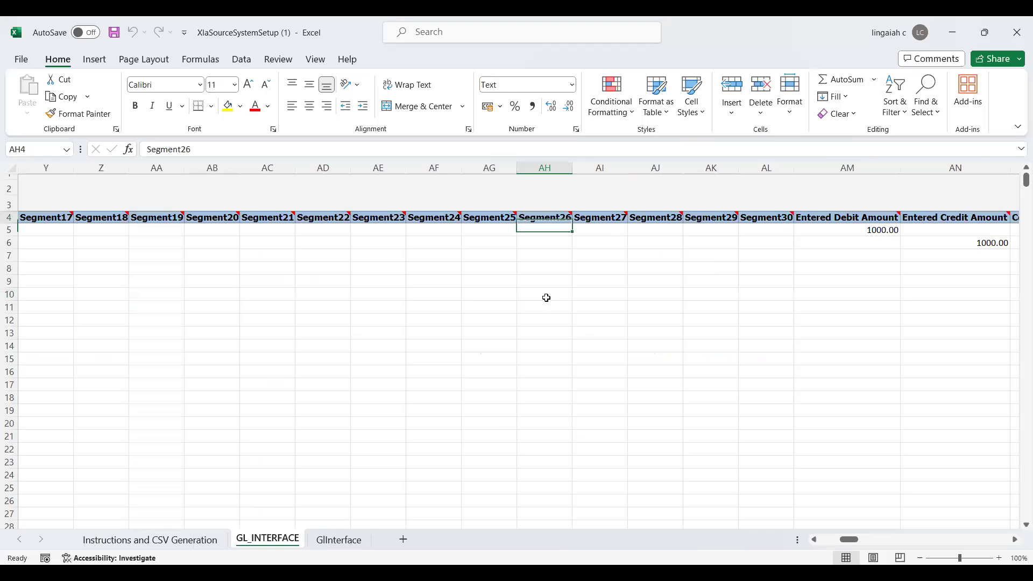
key("Home")
key("Right")
key("Right")
key("Right")
key("Right")
key("Right")
key("Right")
key("Right")
key("Right")
key("Right")
key("Right")
key("Right")
key("Right")
key("Right")
key("Right")
key("Right")
key("Right")
key("Right")
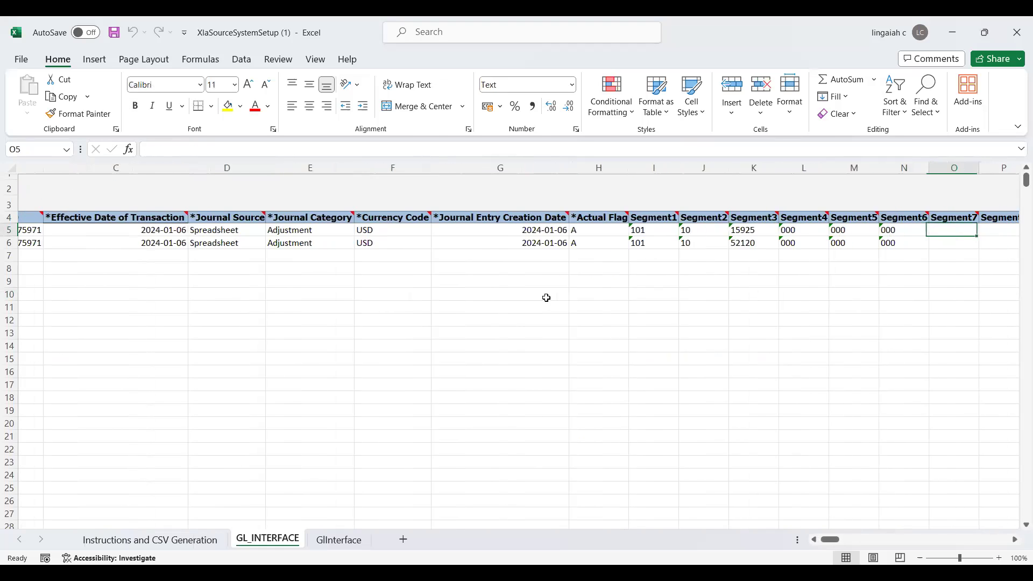
key("Left")
key("Left")
key("Left")
key("Left")
key("Left")
key("Left")
key("Left")
key("Left")
key("Left")
key("Left")
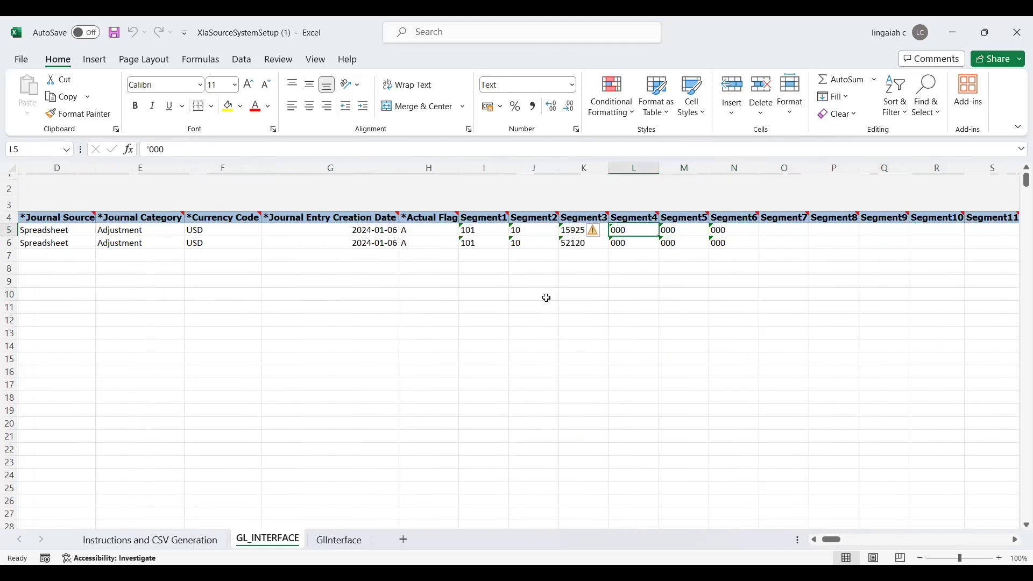
key("Up")
key("Down")
key("Up")
key("Down")
key("alt+Tab")
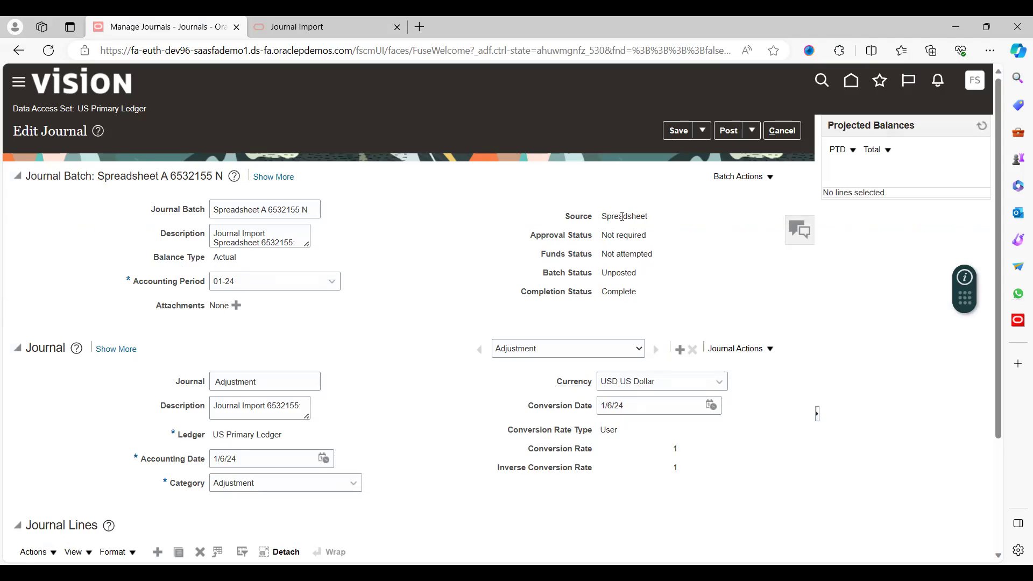
Step: Compare Excel's Journal Source Spreadsheet and Category Adjustment with the Oracle journal header
key("alt+Tab")
key("Right")
key("Right")
key("Right")
key("Down")
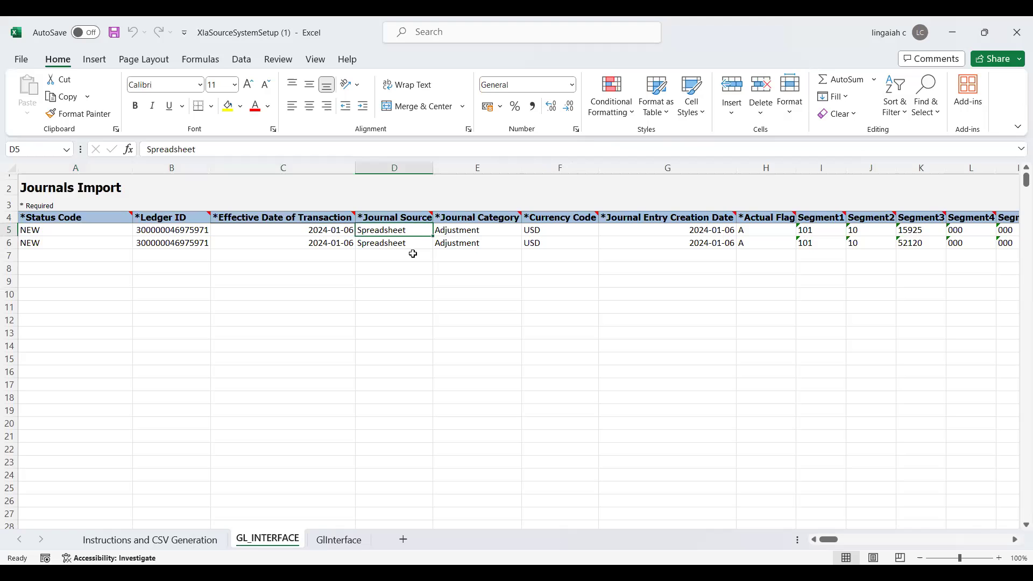
key("alt+Tab")
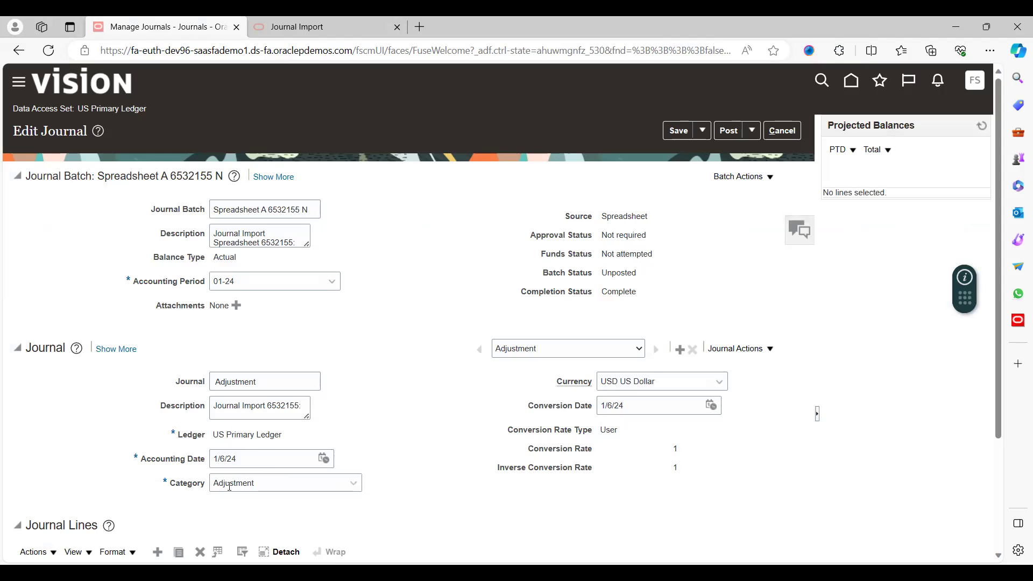
key("alt+Tab")
key("Right")
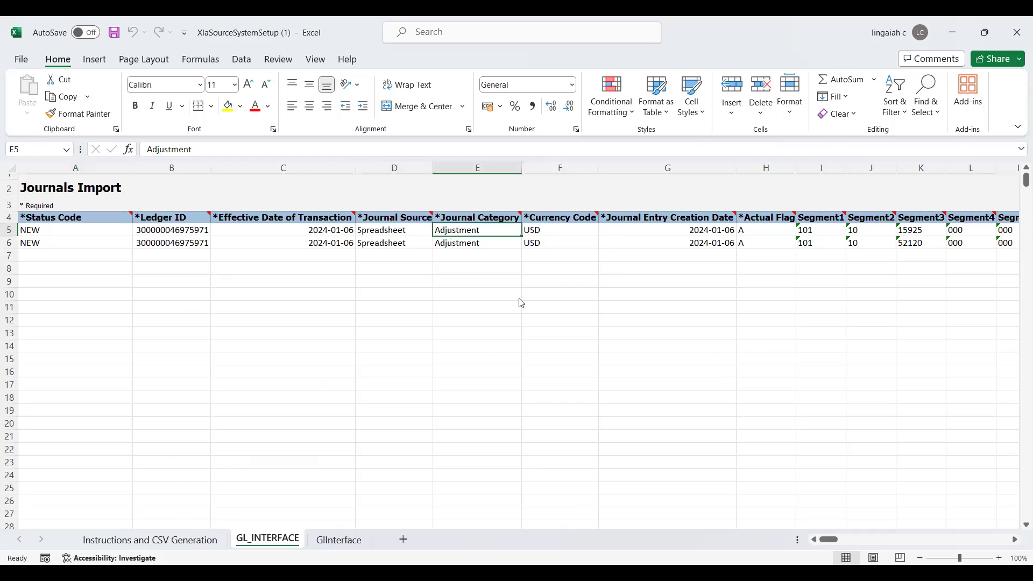
key("alt+Tab")
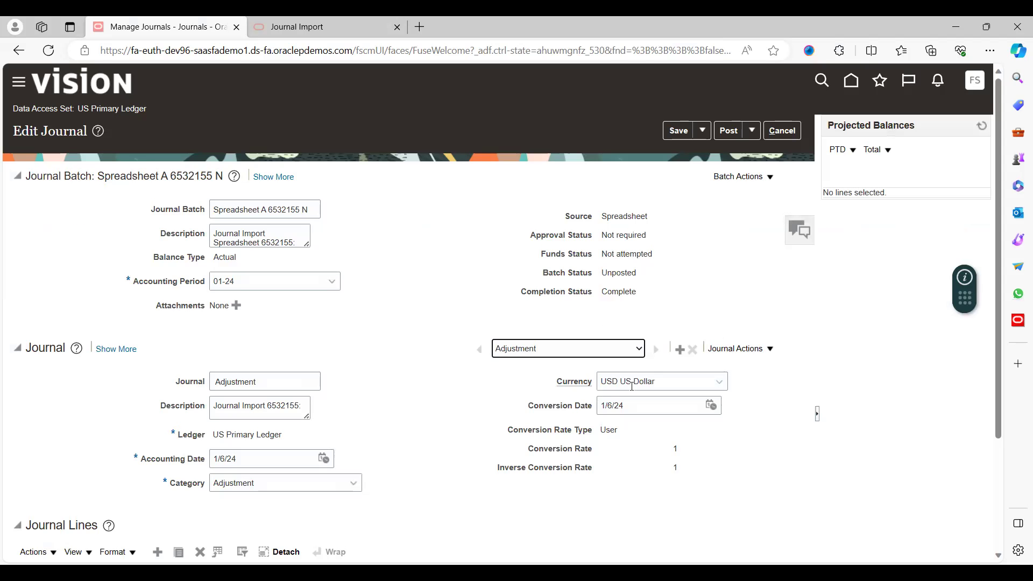
Step: Compare Excel's currency and 2024-01-06 date with the journal's USD and 1/6/24 accounting date
key("alt+Tab")
left_click(546, 243)
key("Right")
key("Right")
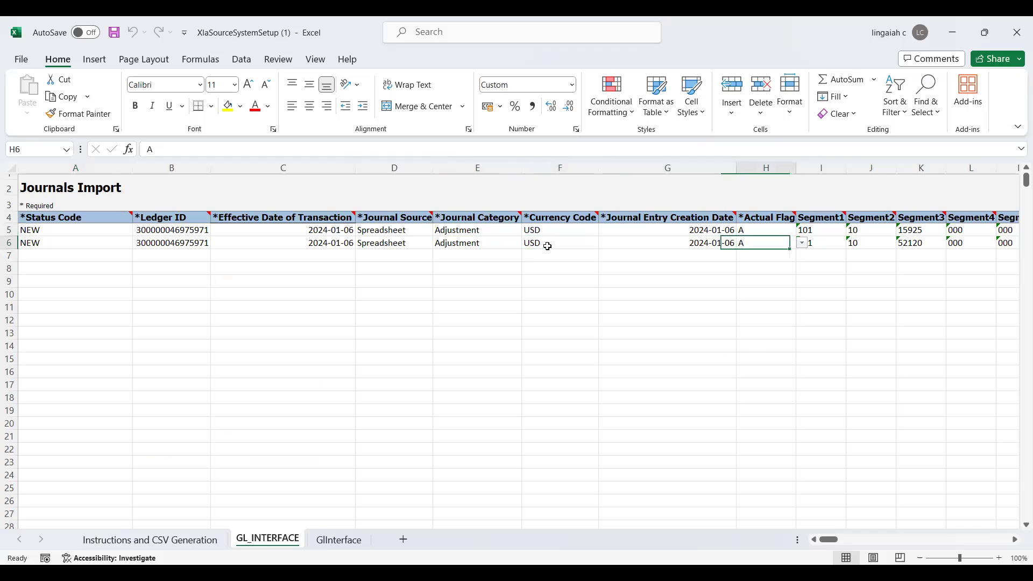
key("Up")
key("Left")
key("alt+Tab")
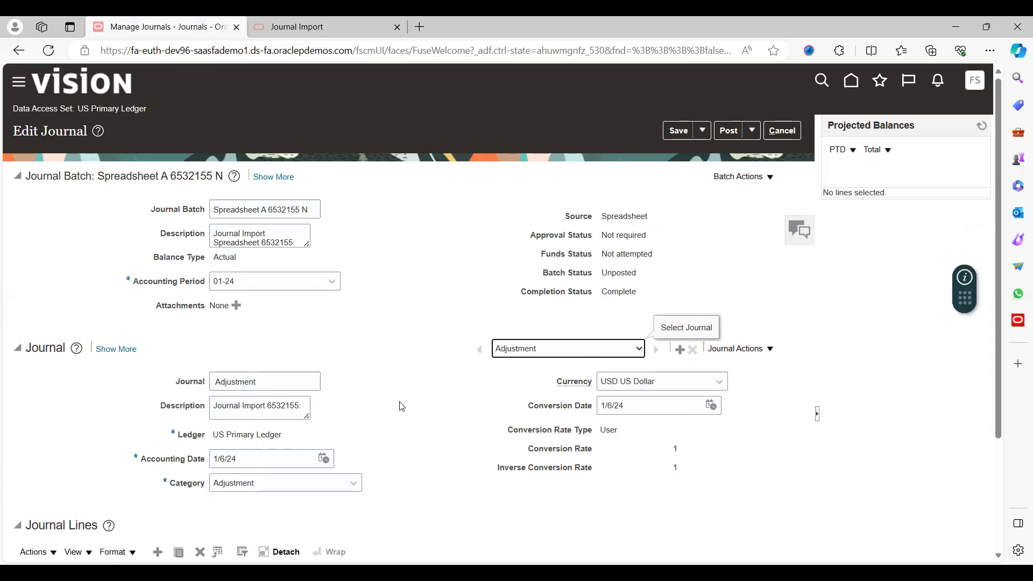
key("alt+Tab")
key("Right")
key("Right")
key("Right")
key("Right")
key("Right")
key("alt+Tab")
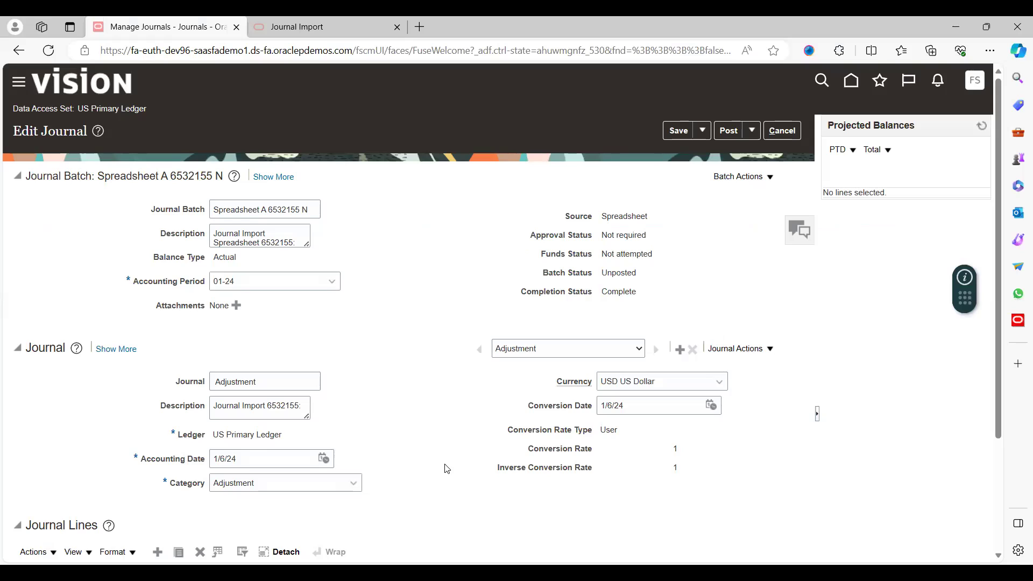
scroll(446, 468, "down", 3)
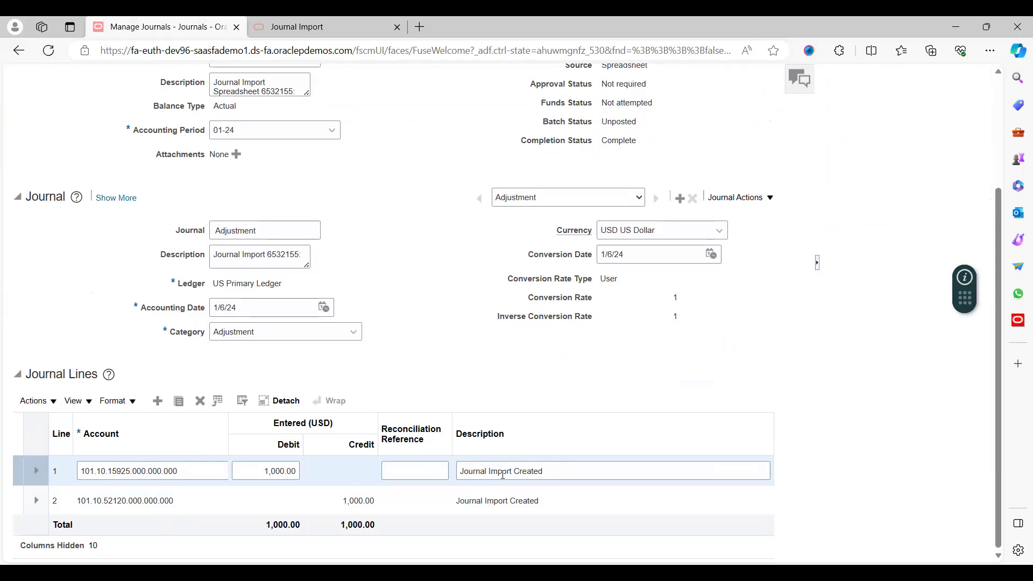
Step: Review the two 1,000.00 journal lines for accounts 15925 and 52120, then return to Excel
scroll(457, 356, "up", 5)
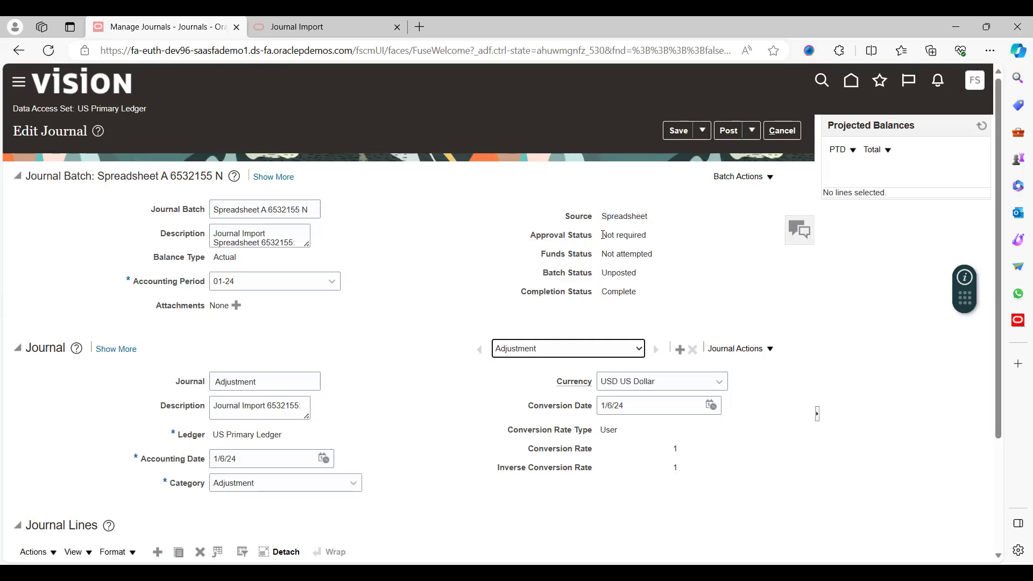
left_click(501, 262)
scroll(500, 262, "down", 3)
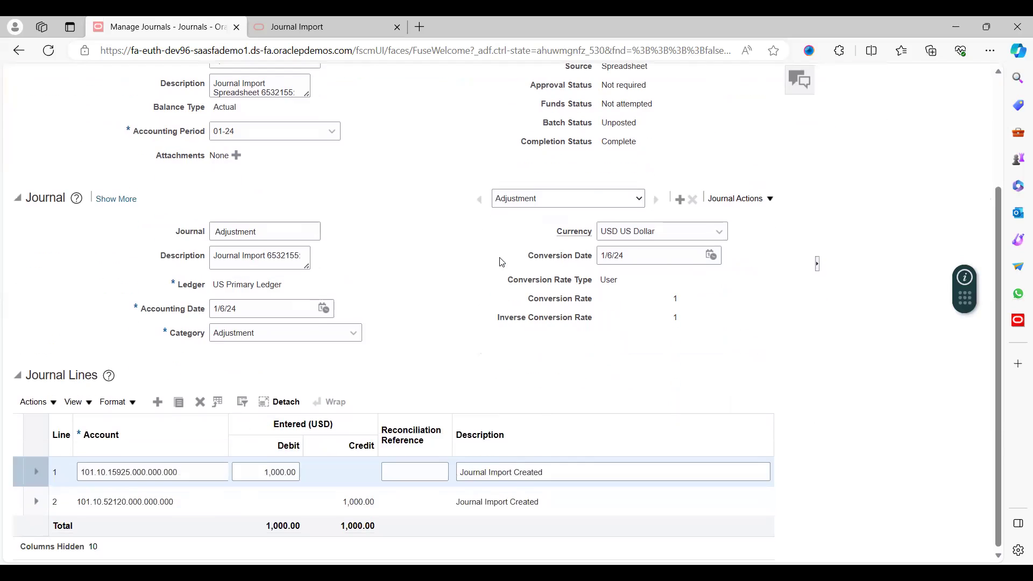
scroll(501, 262, "up", 3)
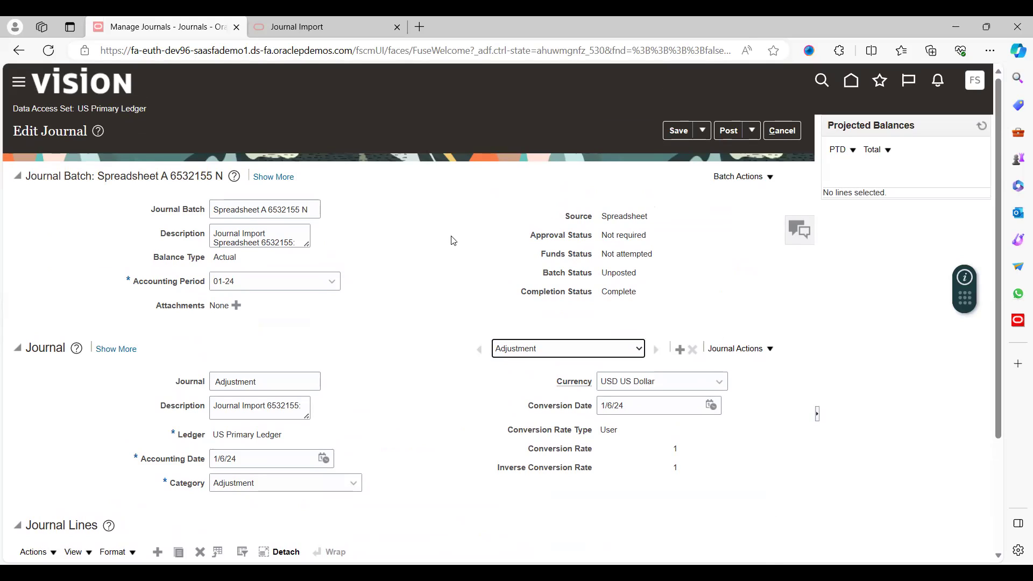
left_click(417, 245)
scroll(417, 245, "down", 3)
scroll(418, 244, "up", 3)
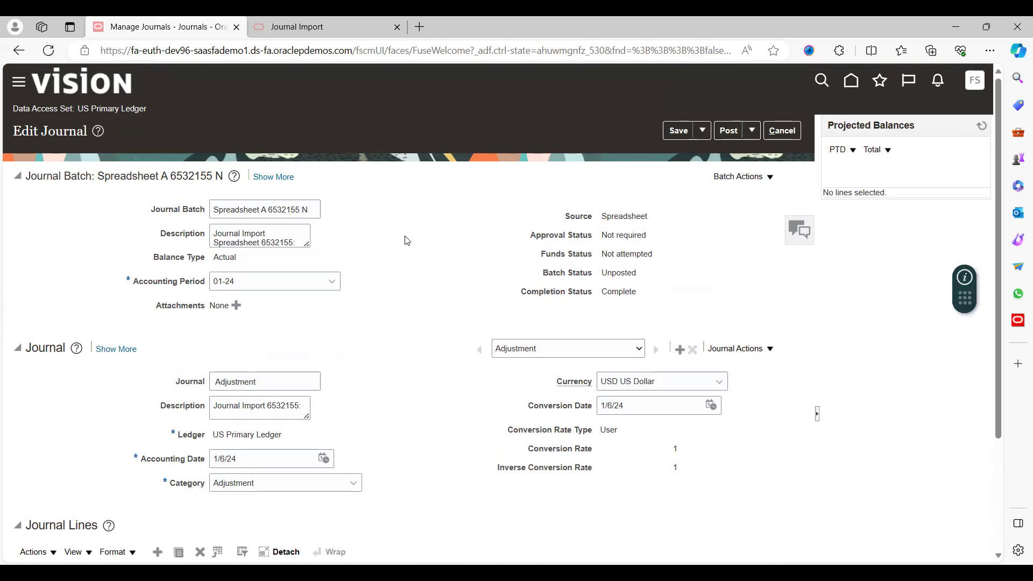
key("alt+Tab")
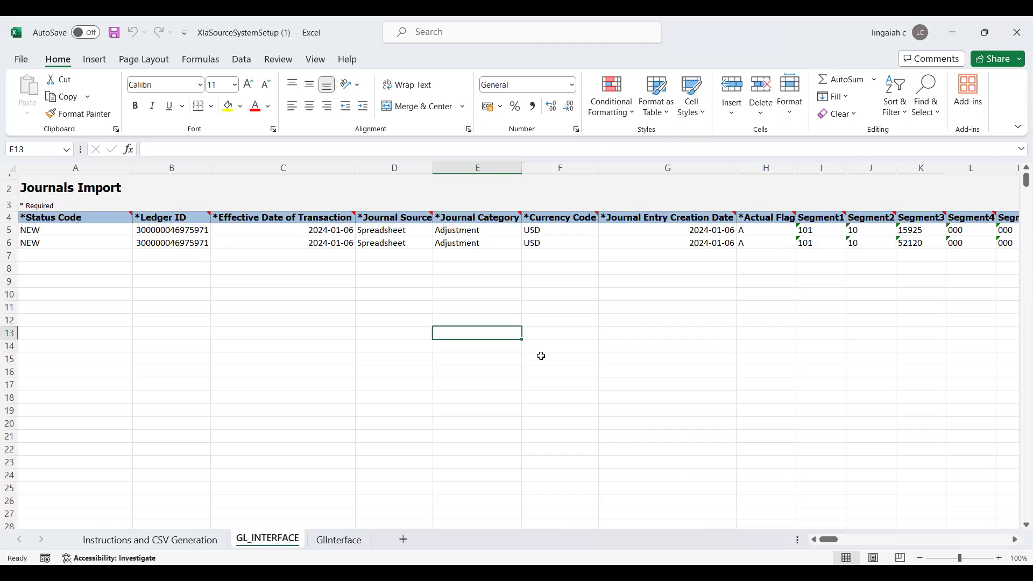
left_click(541, 356)
key("Up")
key("Up")
key("Up")
key("Up")
key("Up")
key("Up")
key("Up")
key("Up")
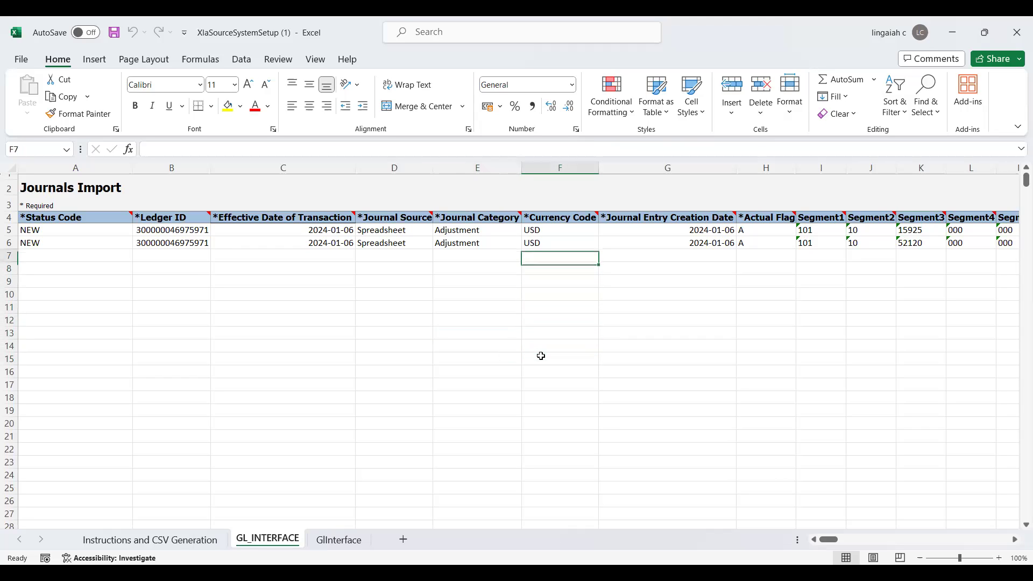
key("Up")
key("Up")
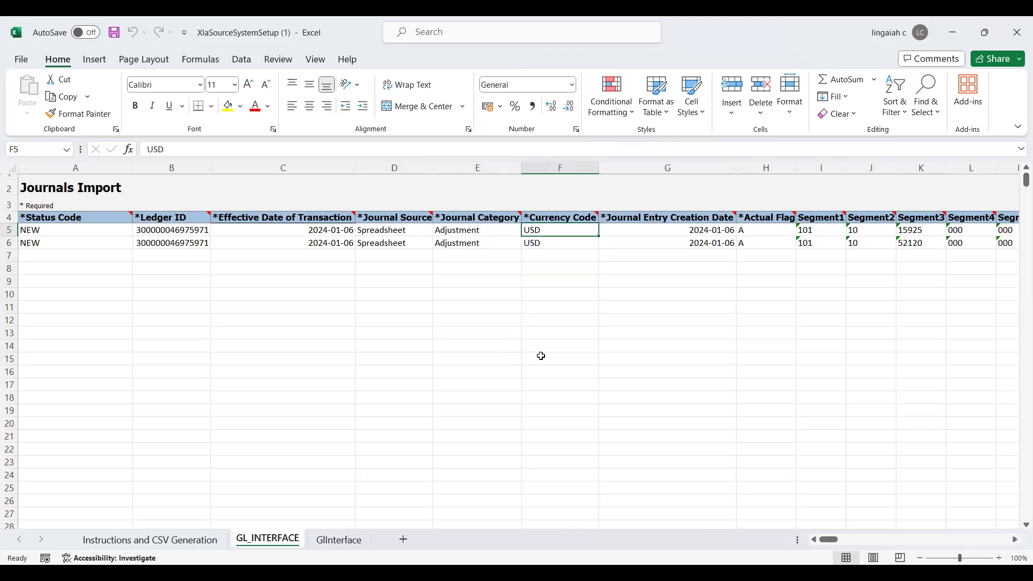
key("Up")
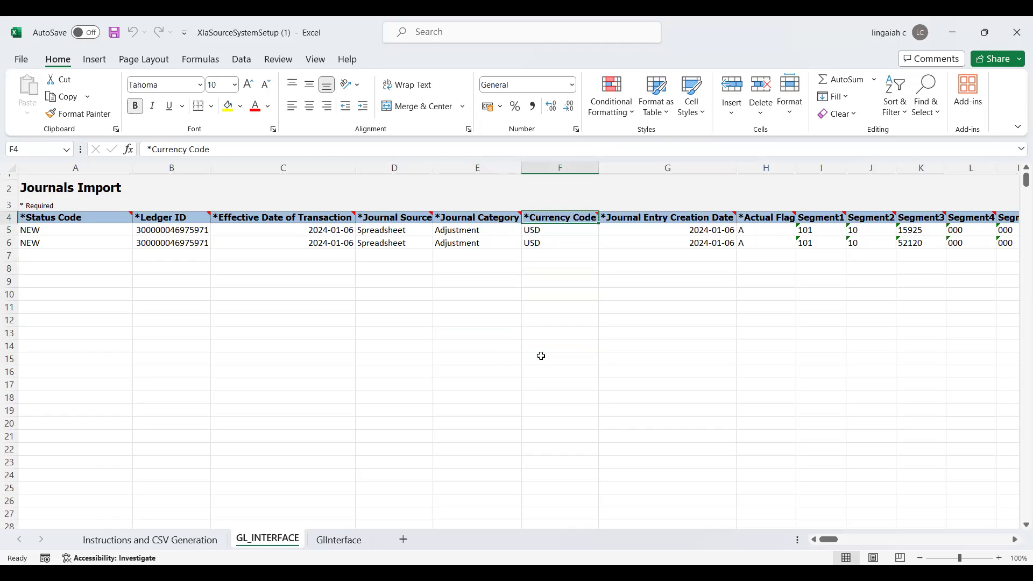
key("Down")
key("Up")
key("Down")
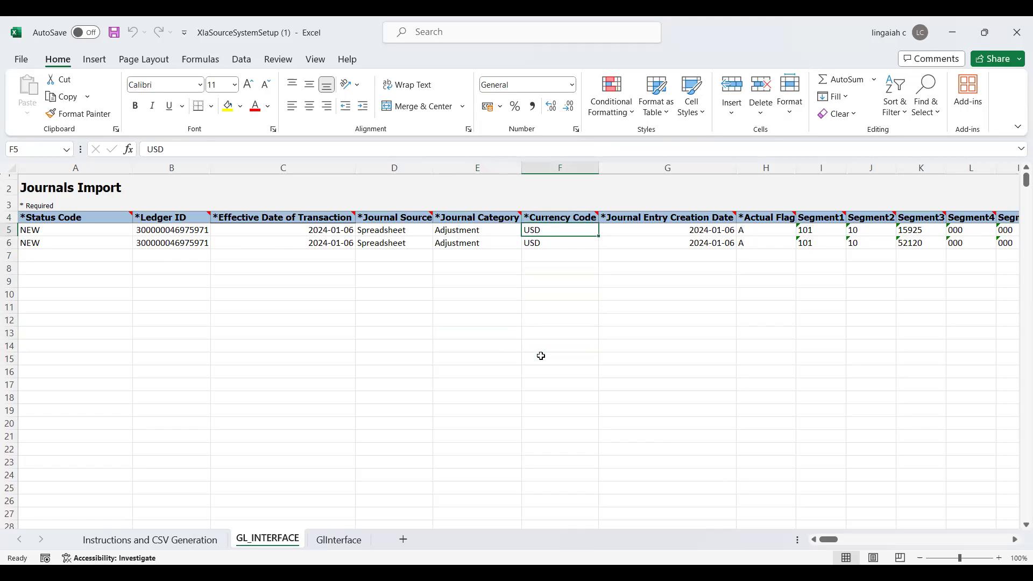
key("Up")
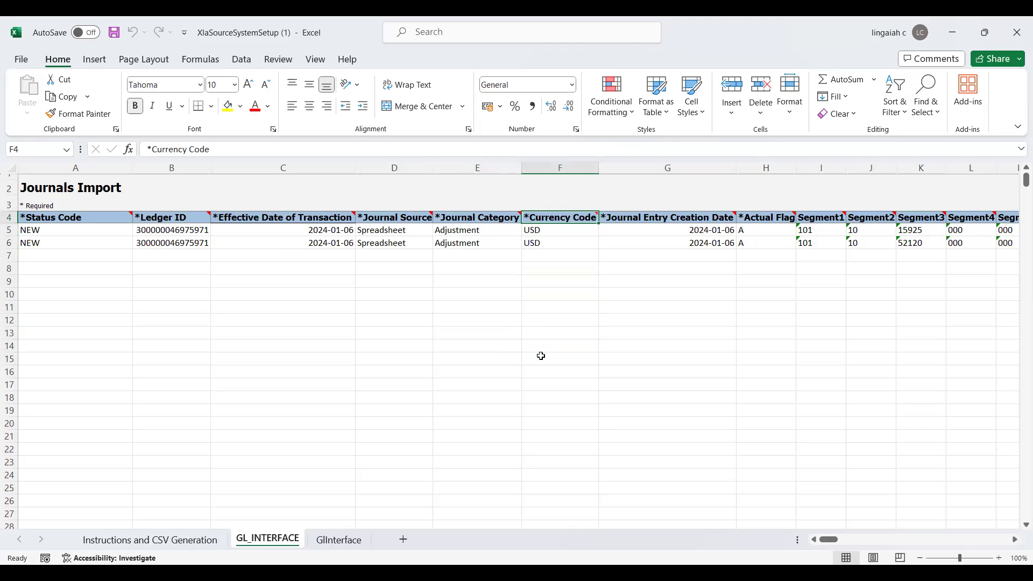